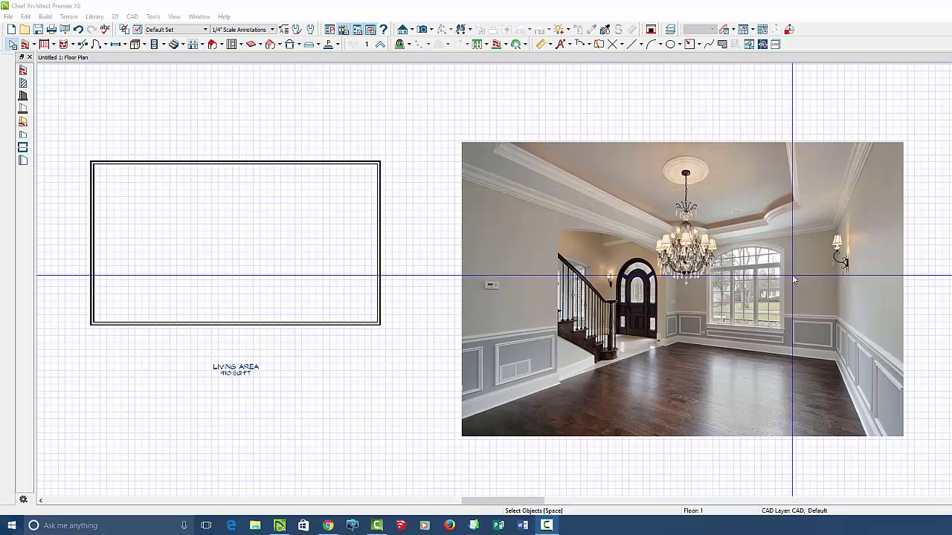
# Place three windows along the right wall and the right end of the top wall
pyautogui.scroll(3, 419, 246)
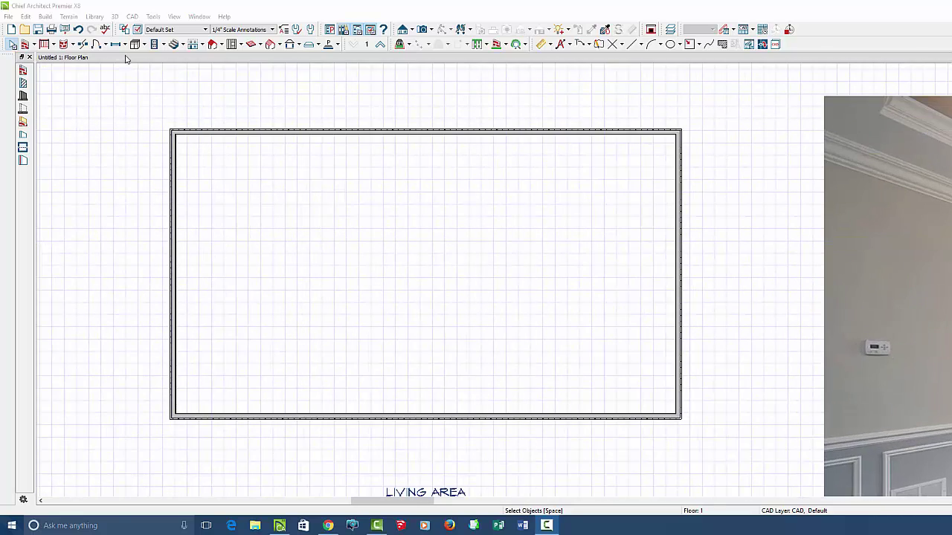
pyautogui.click(116, 44)
pyautogui.click(677, 156)
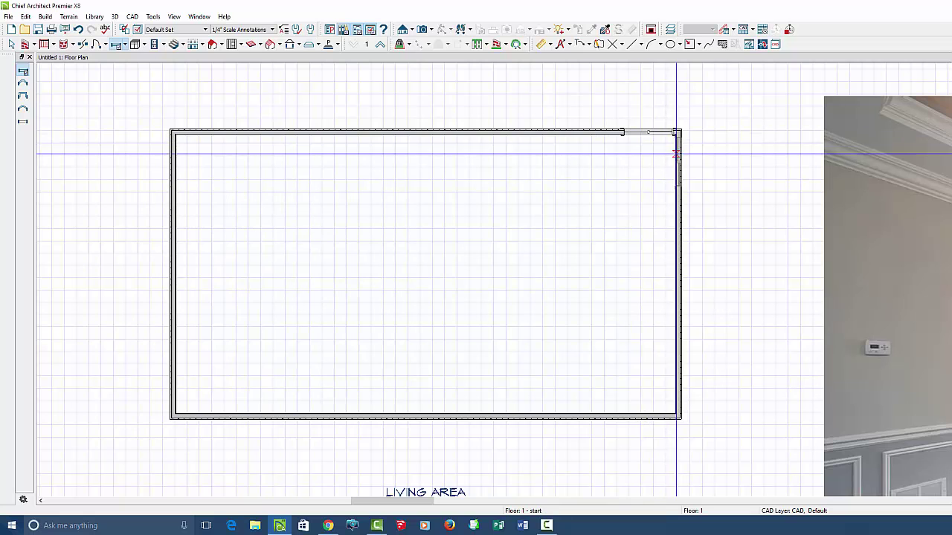
pyautogui.click(676, 197)
pyautogui.click(597, 131)
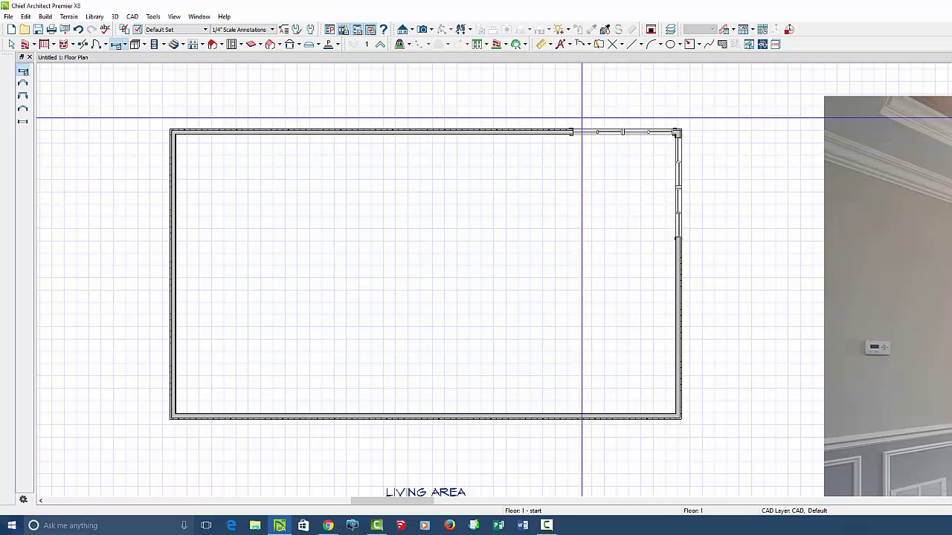
# Preview the room in a Full Camera 3D view, then close it
pyautogui.click(421, 29)
pyautogui.moveTo(336, 294); pyautogui.dragTo(386, 274)
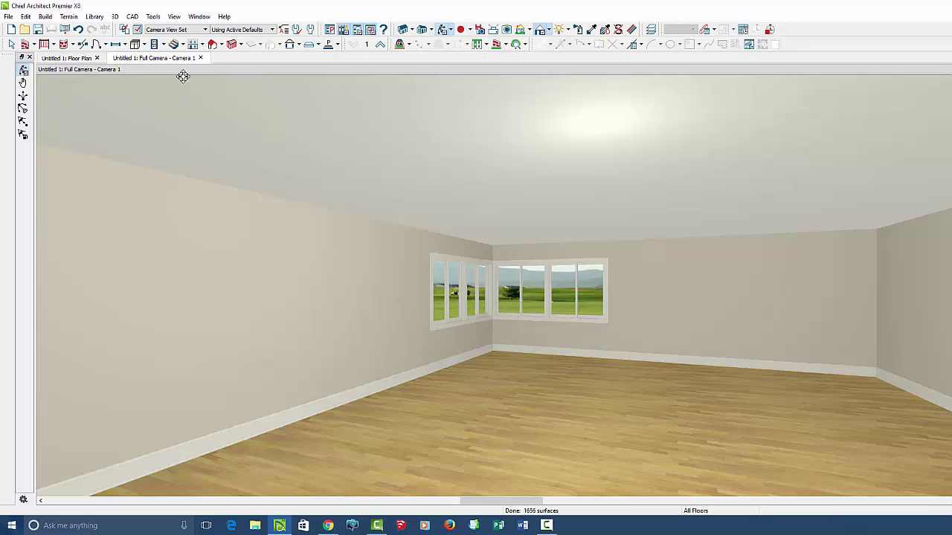
pyautogui.click(200, 58)
pyautogui.scroll(1, 570, 191)
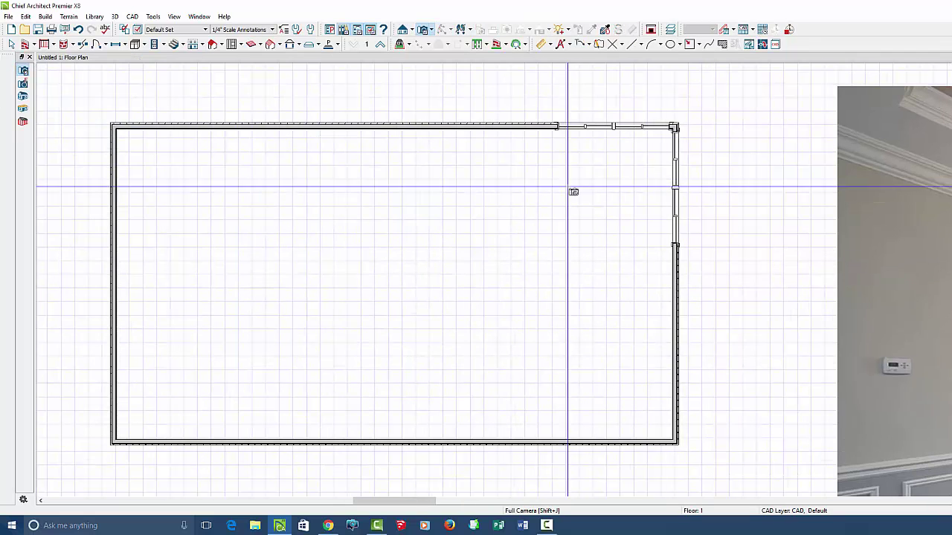
pyautogui.press('space')
pyautogui.doubleClick(523, 221)
pyautogui.click(567, 98)
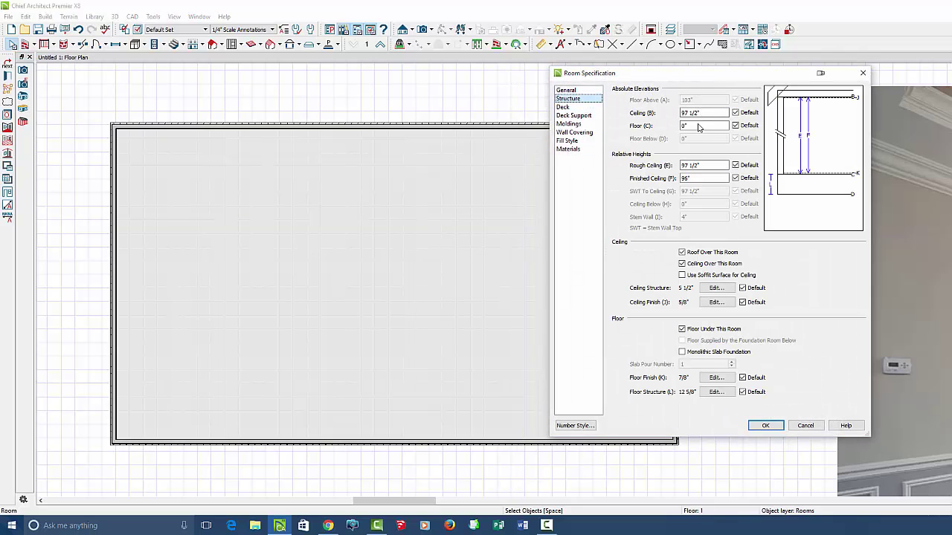
pyautogui.click(805, 425)
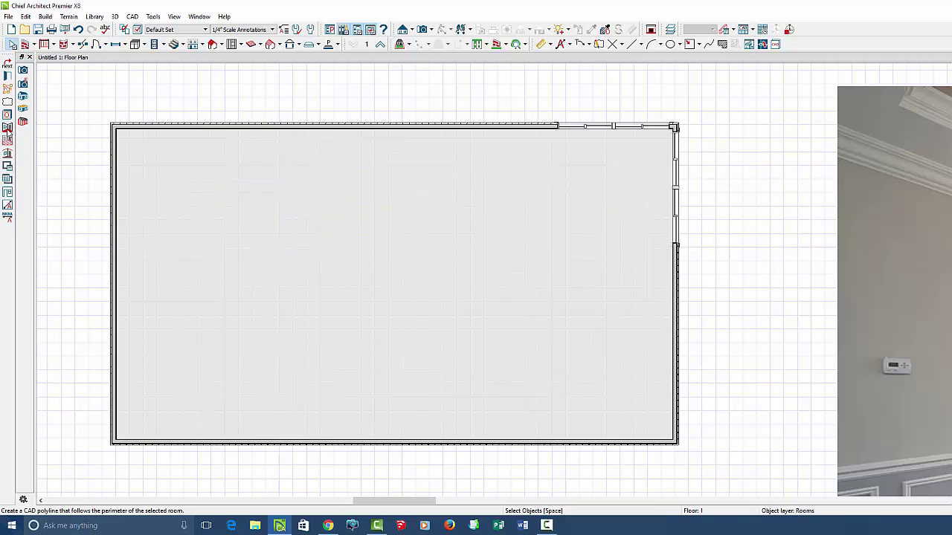
# Make a room polyline and drag its corner inward to a rectangle inset 3'-3" from the walls
pyautogui.click(8, 129)
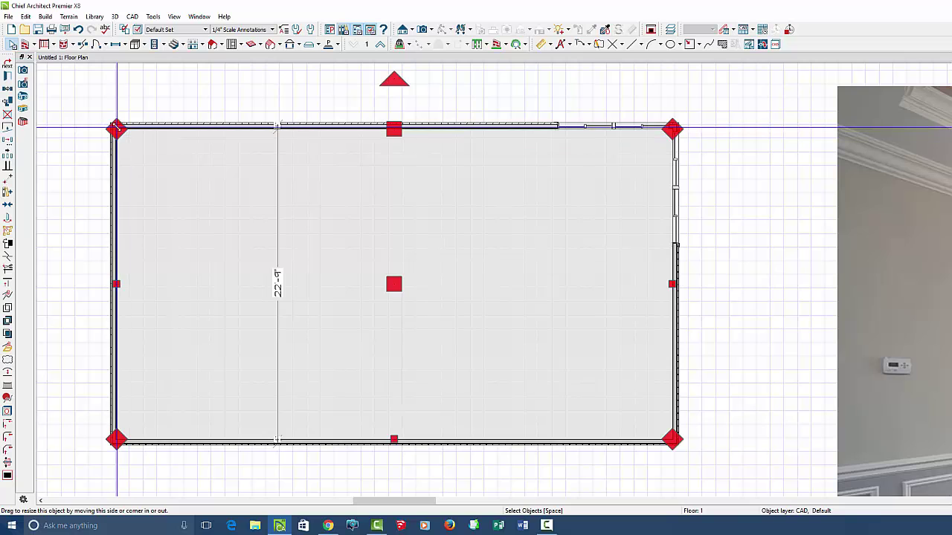
pyautogui.moveTo(116, 128); pyautogui.dragTo(156, 160)
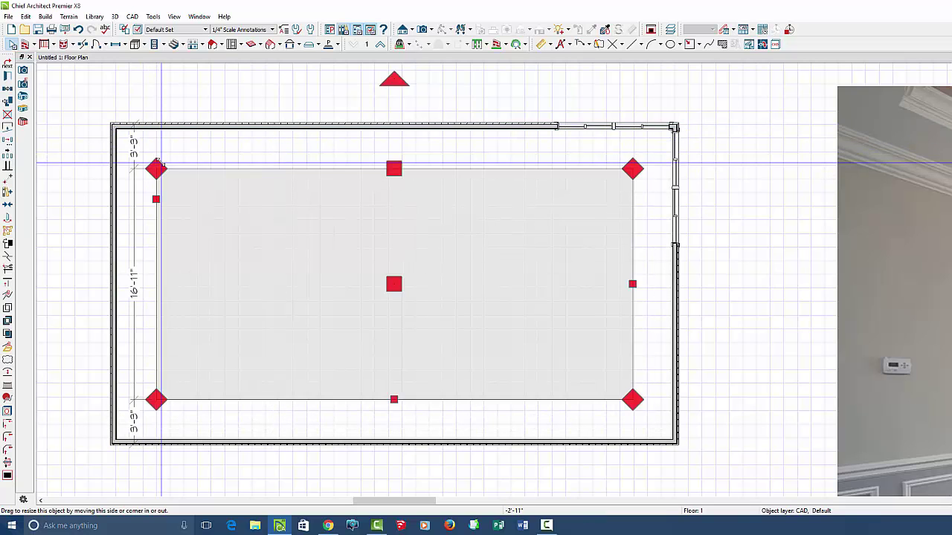
# Choose Fillet Lines and set the fillet radius to 60"
pyautogui.click(7, 438)
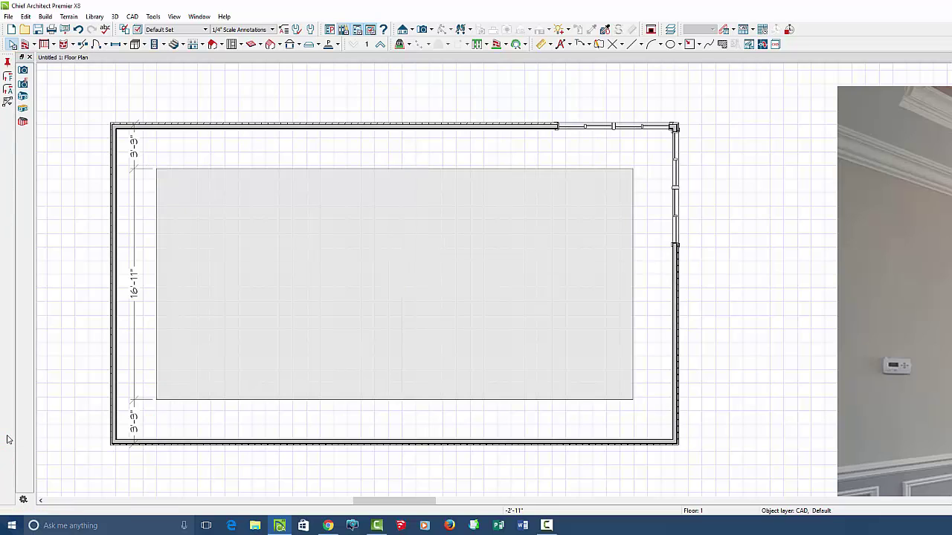
pyautogui.click(8, 77)
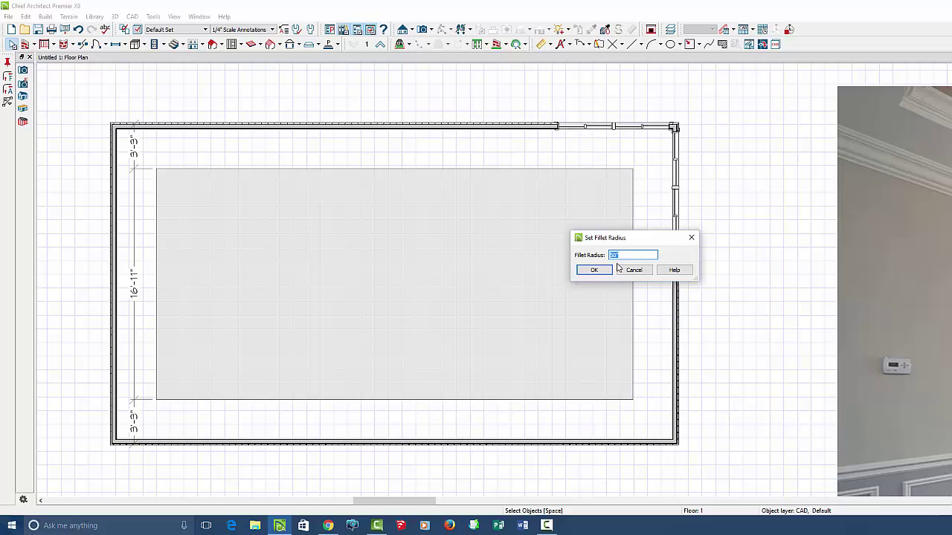
pyautogui.click(632, 254)
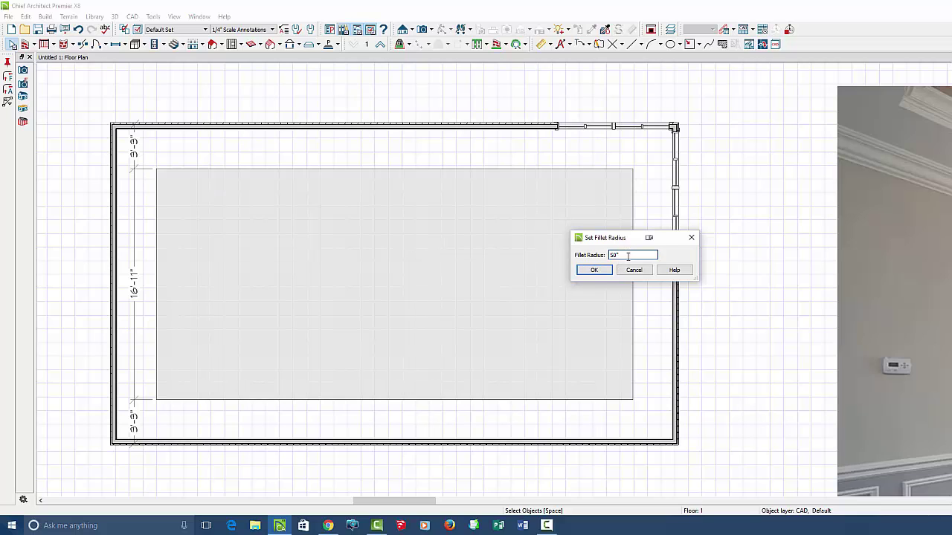
pyautogui.click(594, 271)
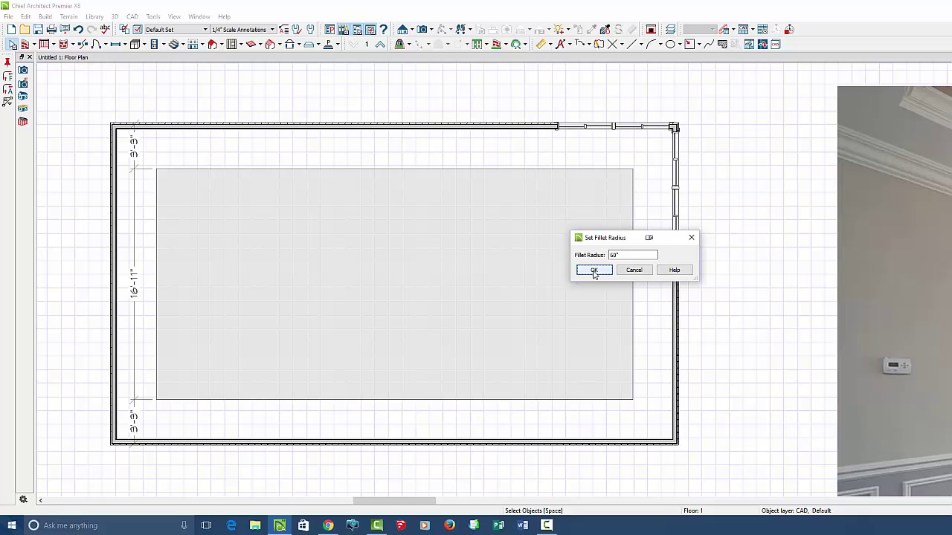
pyautogui.click(594, 271)
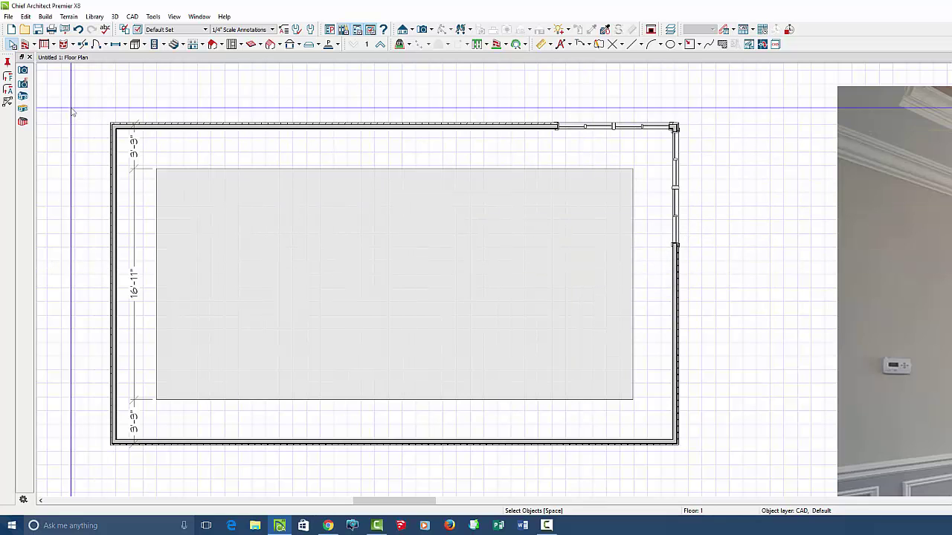
# Fillet the outline's top-left, top-right, bottom-right and bottom-left corners
pyautogui.click(8, 62)
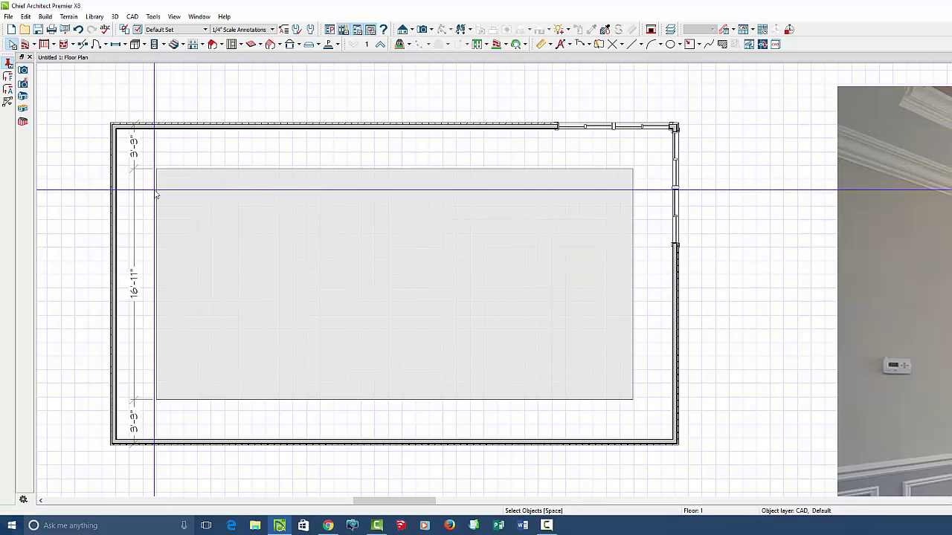
pyautogui.moveTo(155, 191); pyautogui.dragTo(154, 188)
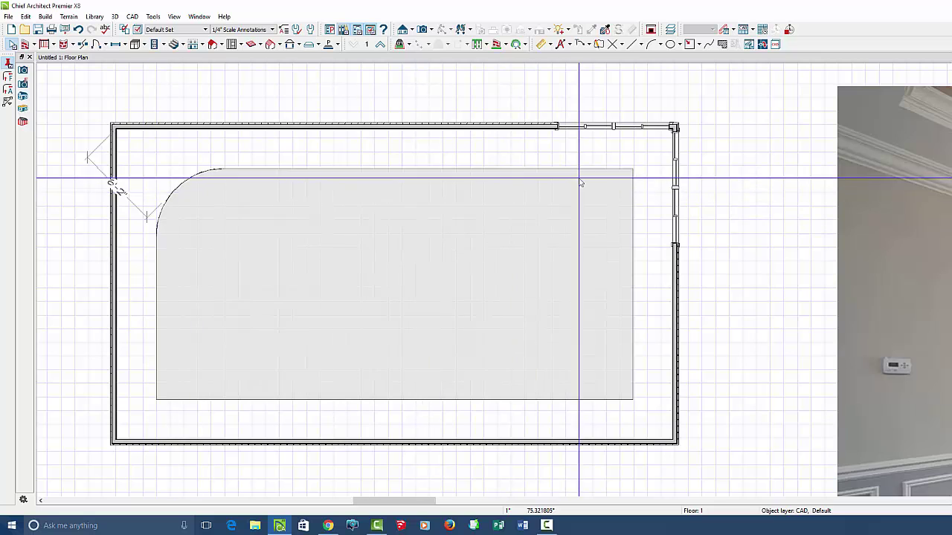
pyautogui.click(616, 173)
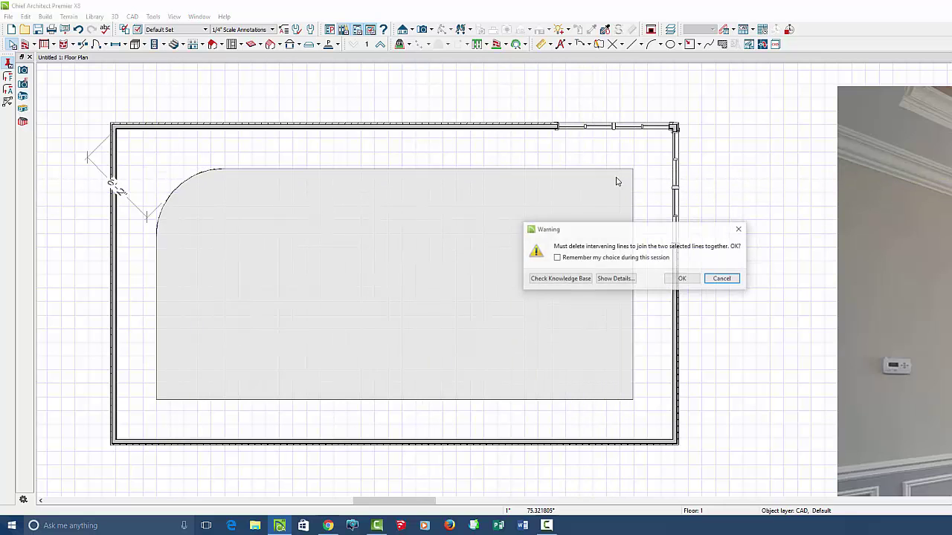
pyautogui.click(679, 277)
pyautogui.click(639, 210)
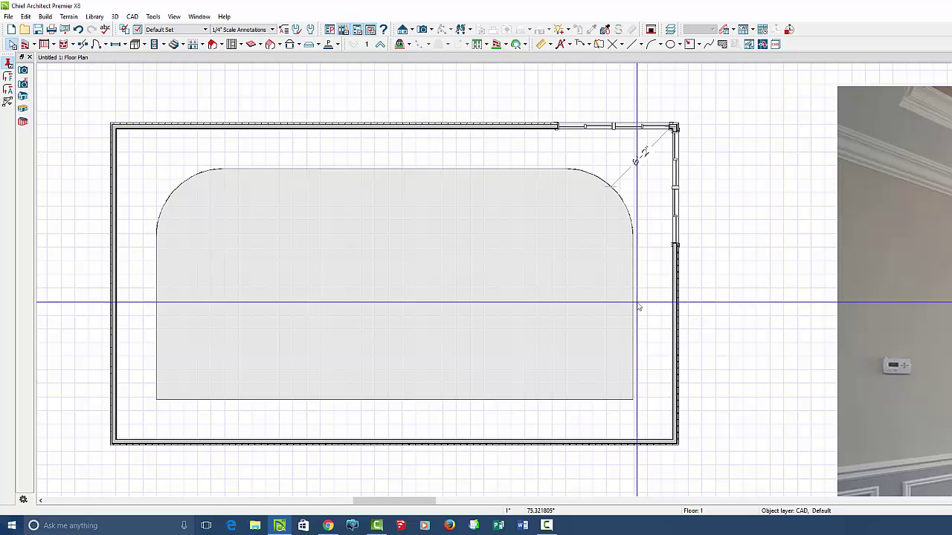
pyautogui.click(637, 365)
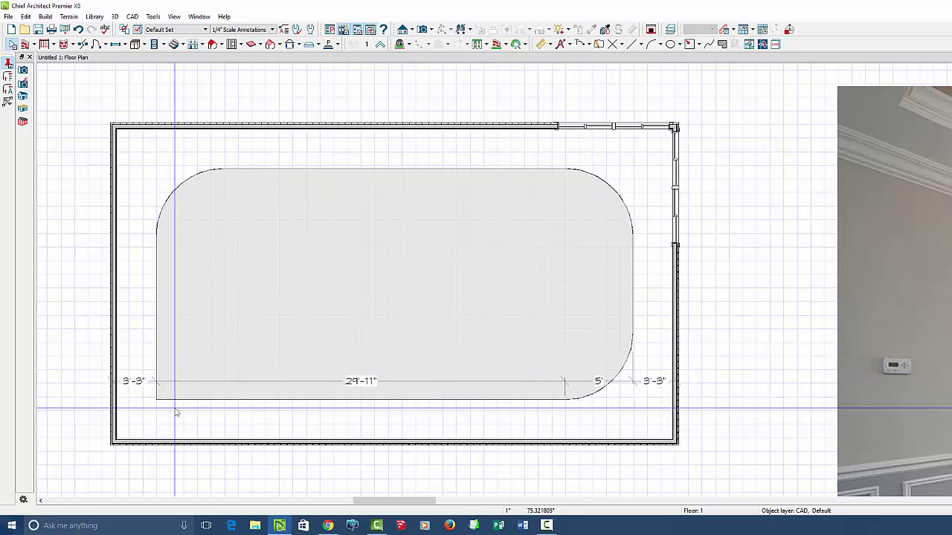
pyautogui.click(199, 396)
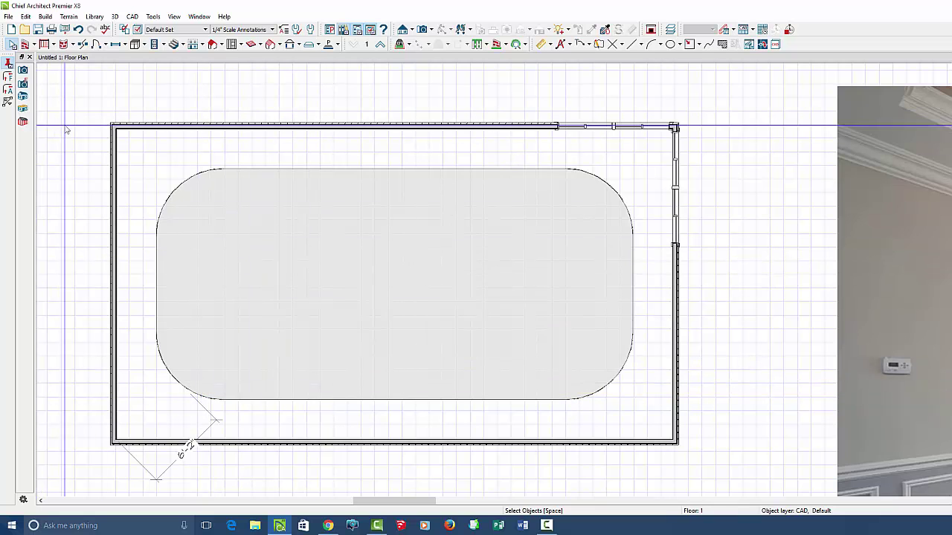
pyautogui.press('Escape')
# Select the inner outline and bend its top-right and bottom-right arcs inward to concave
pyautogui.click(246, 176)
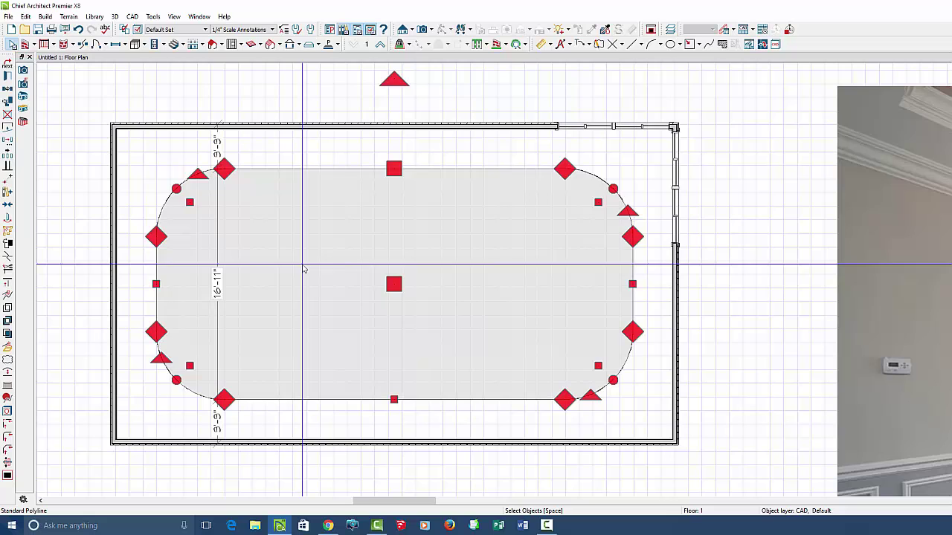
pyautogui.scroll(3, 628, 212)
pyautogui.moveTo(628, 211); pyautogui.dragTo(572, 232)
pyautogui.scroll(-1, 616, 384)
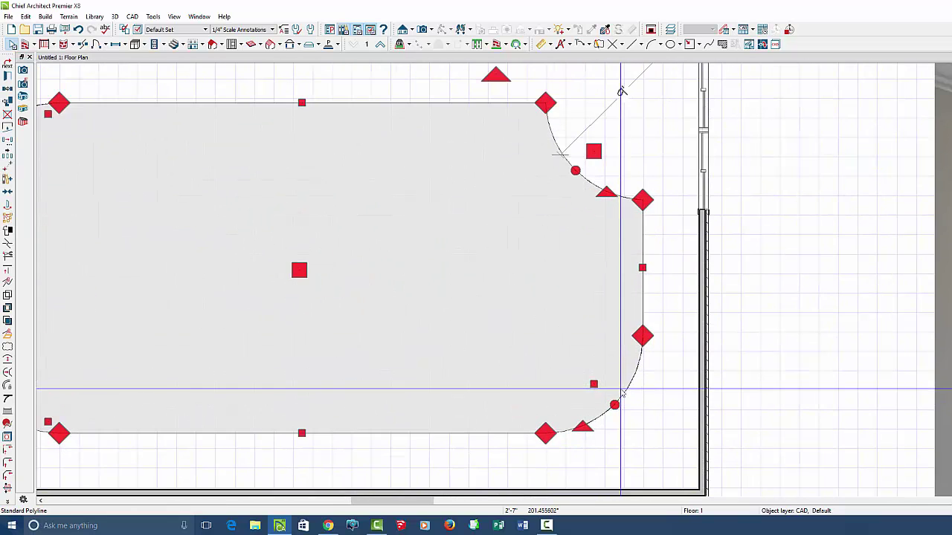
pyautogui.moveTo(587, 420); pyautogui.dragTo(558, 393)
# Bend the two left-side corner arcs inward so they also turn concave
pyautogui.scroll(-2, 718, 318)
pyautogui.scroll(1, 291, 206)
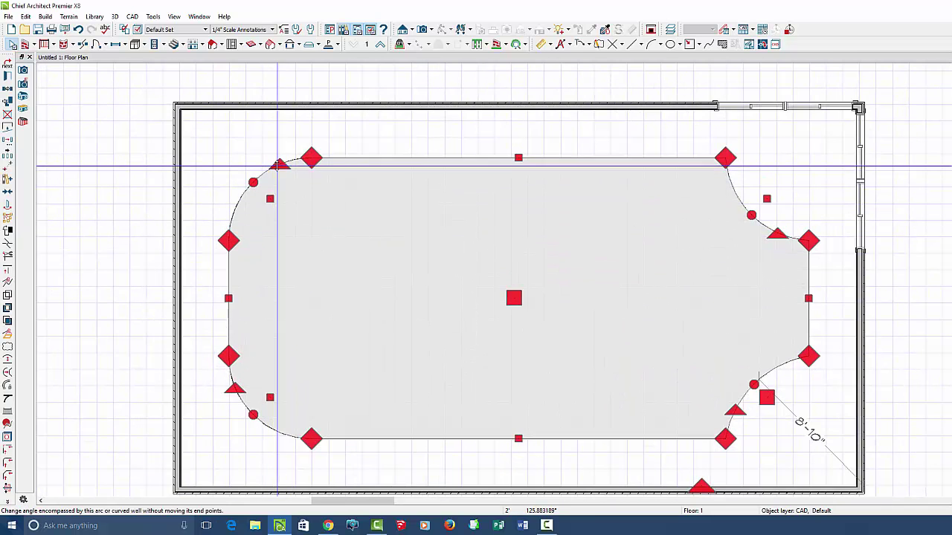
pyautogui.moveTo(276, 165); pyautogui.dragTo(301, 208)
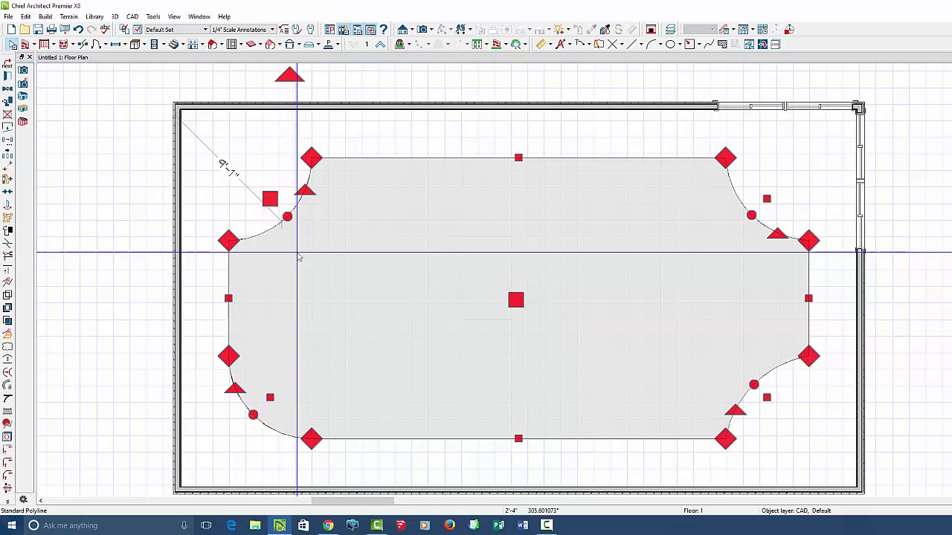
pyautogui.moveTo(238, 388); pyautogui.dragTo(284, 384)
pyautogui.scroll(-2, 410, 282)
pyautogui.scroll(2, 441, 255)
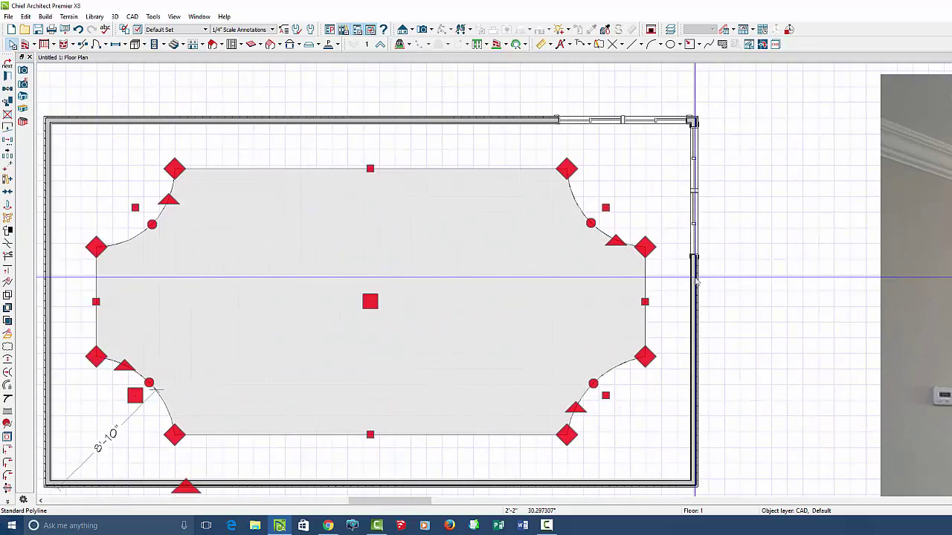
pyautogui.scroll(-3, 393, 316)
pyautogui.scroll(2, 439, 272)
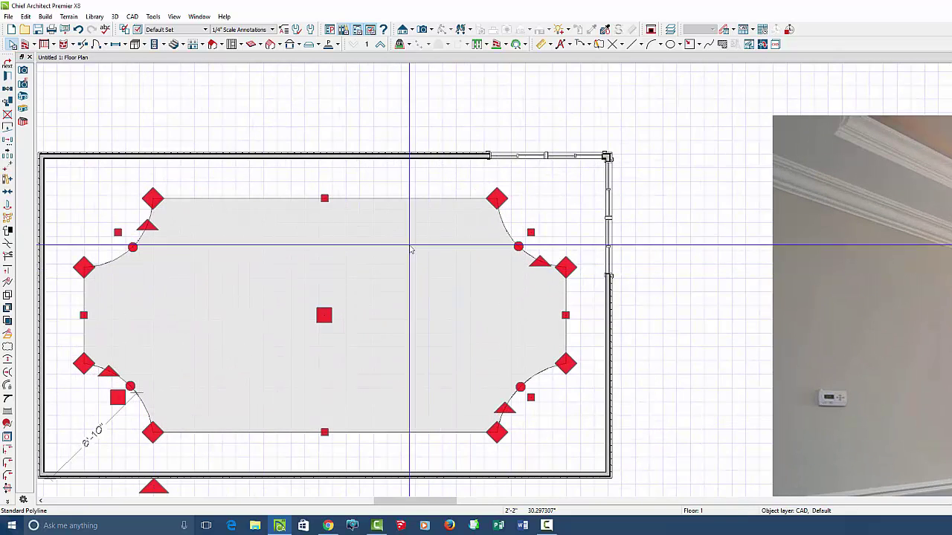
# Trace the room perimeter as a polyline and convert it to a countertop
pyautogui.click(399, 186)
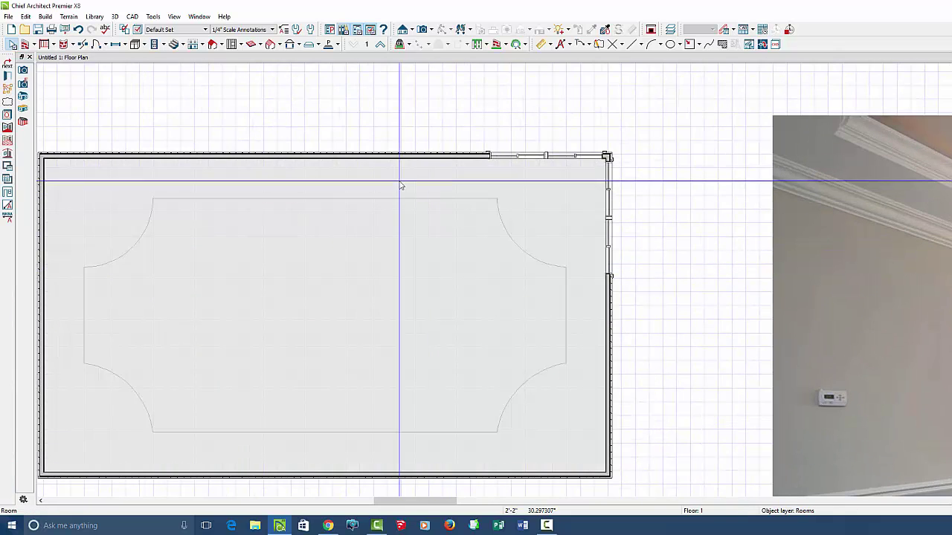
pyautogui.click(8, 127)
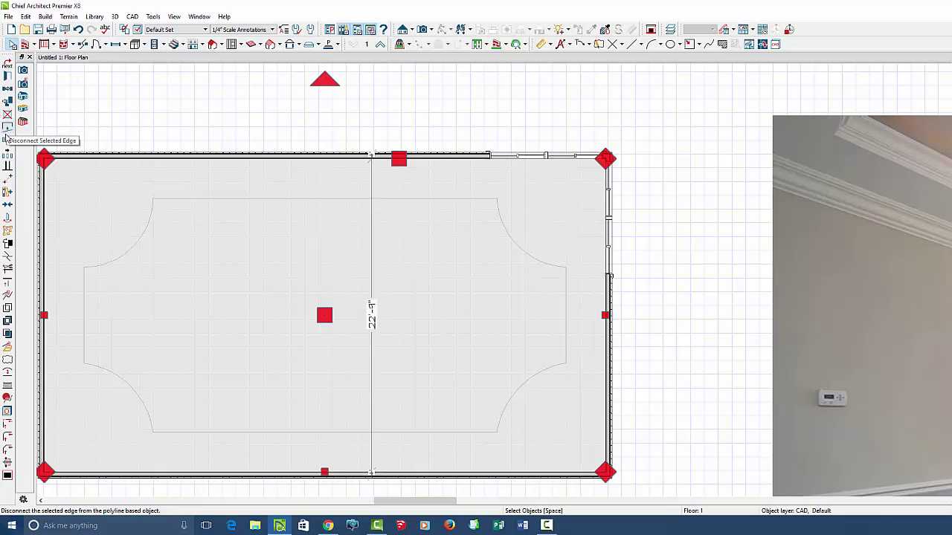
pyautogui.click(8, 351)
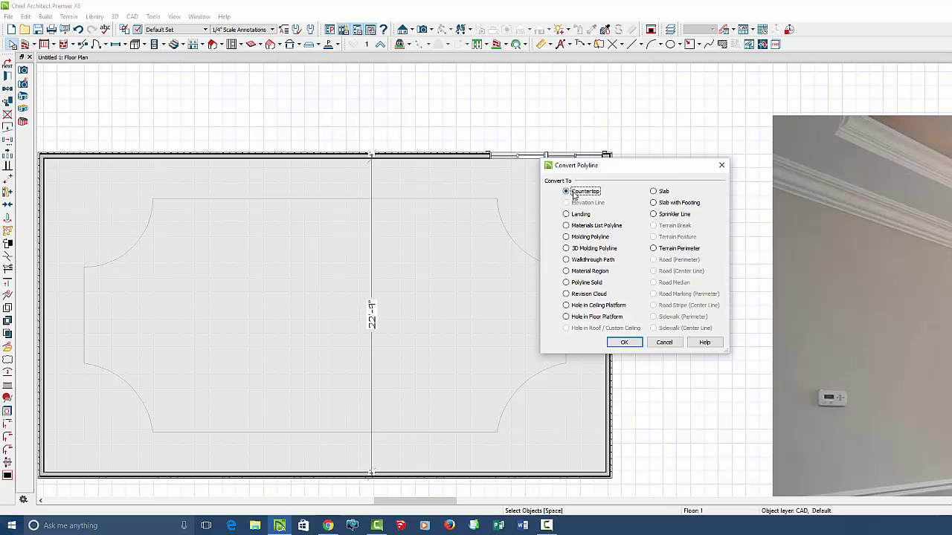
pyautogui.click(624, 342)
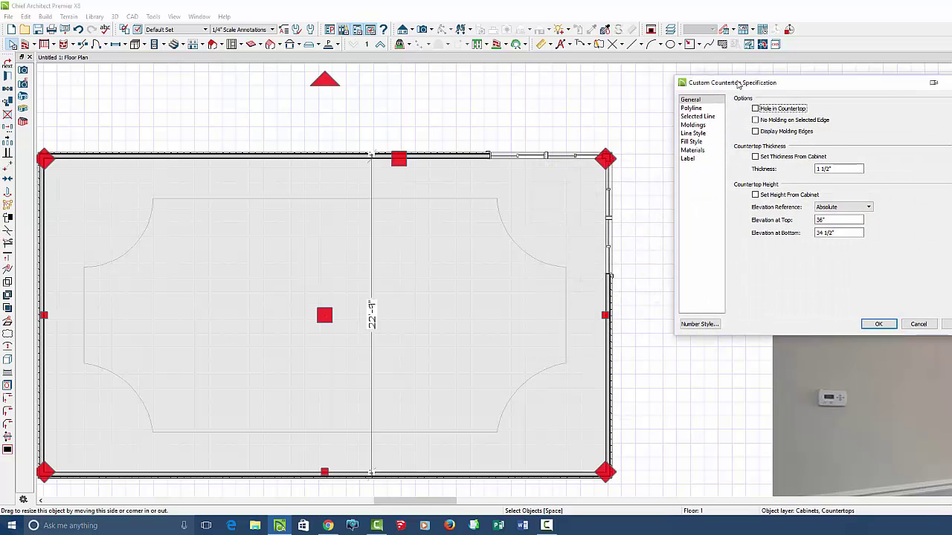
# Give the countertop 6" thickness and a 93" top elevation
pyautogui.moveTo(711, 162); pyautogui.dragTo(678, 160)
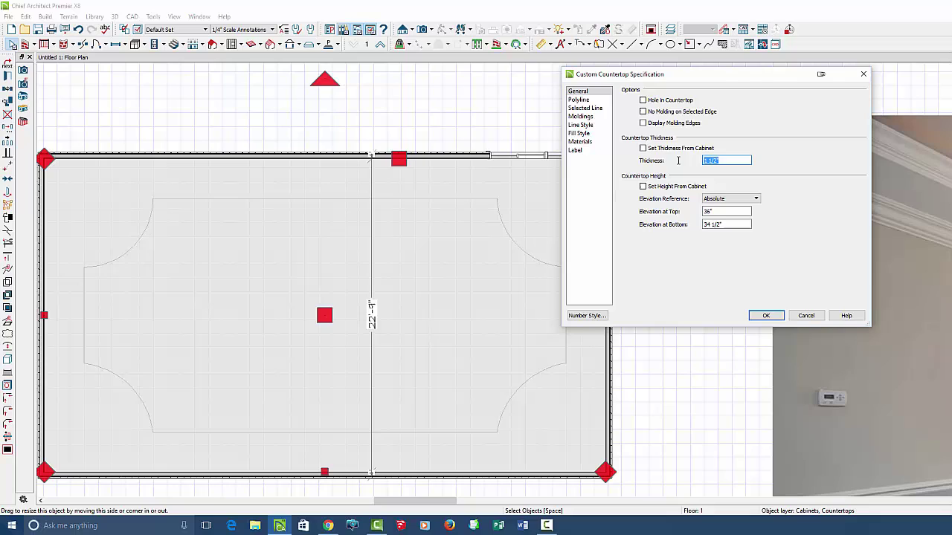
pyautogui.write('6')
pyautogui.press('Tab')
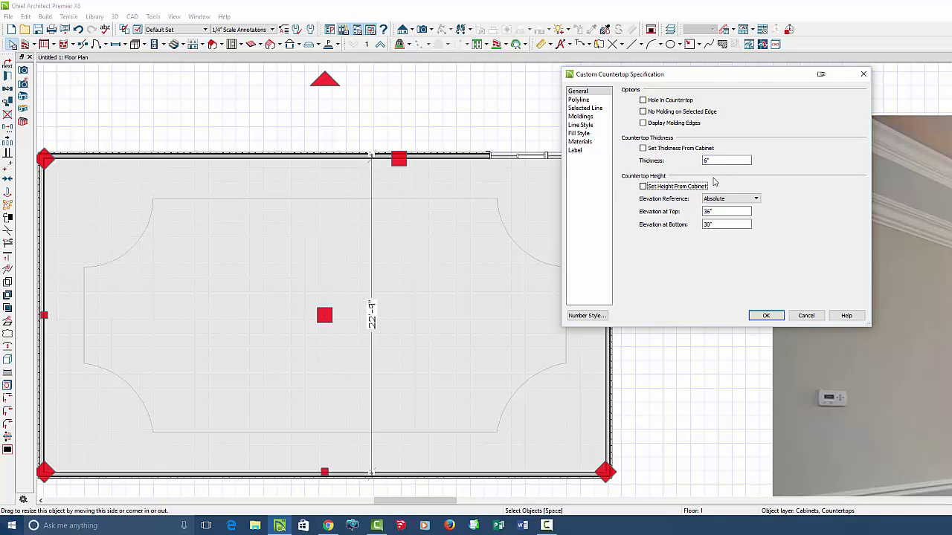
pyautogui.moveTo(727, 211); pyautogui.dragTo(679, 221)
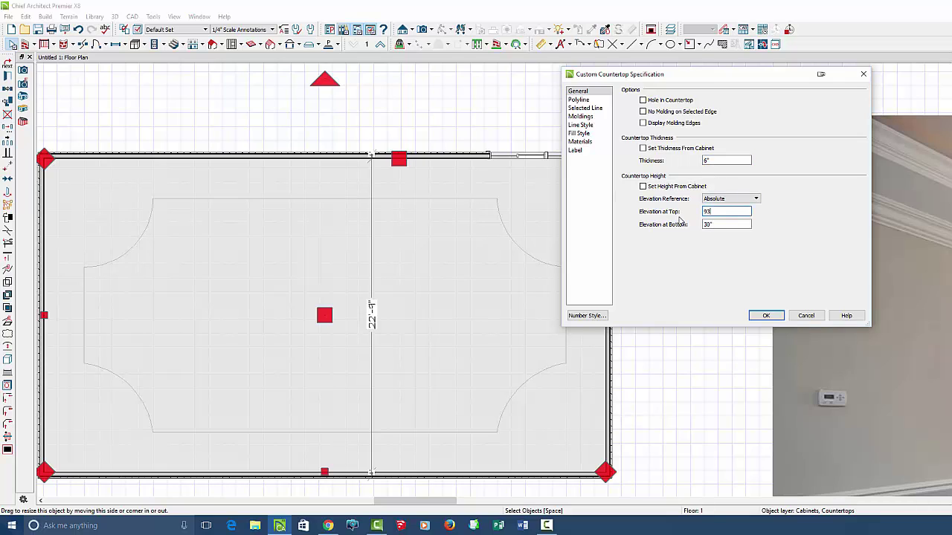
pyautogui.write('93')
pyautogui.press('Tab')
pyautogui.click(760, 318)
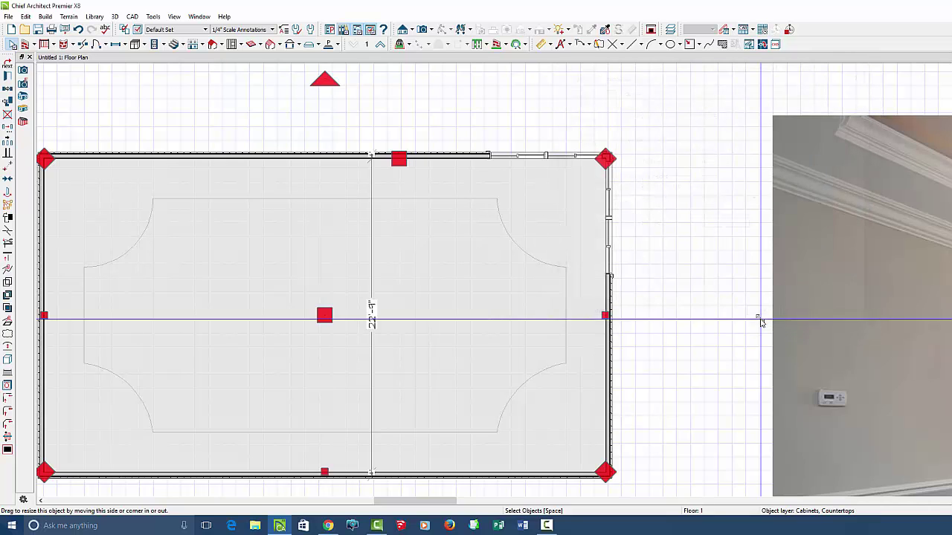
pyautogui.click(292, 202)
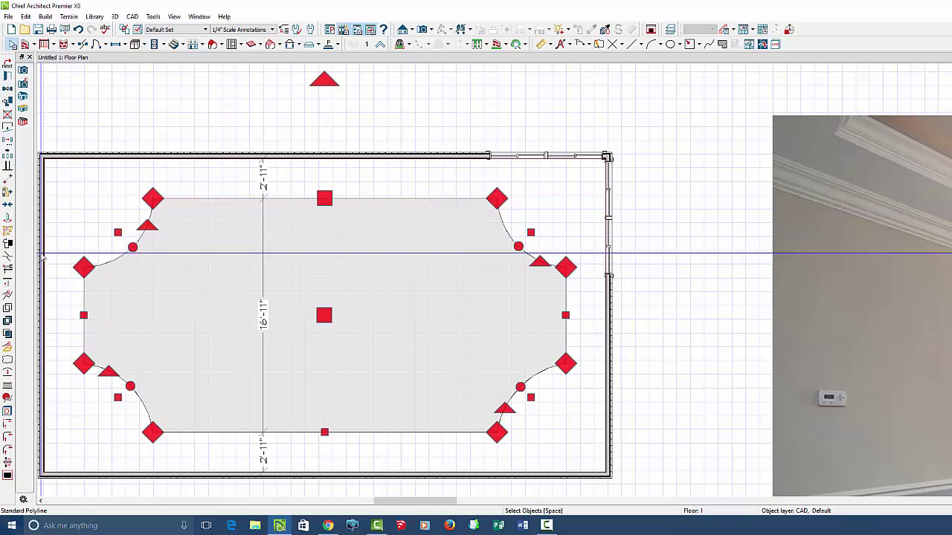
# Convert the inner concave-cornered polyline into a countertop with Hole in Countertop checked
pyautogui.press('Escape')
pyautogui.click(7, 358)
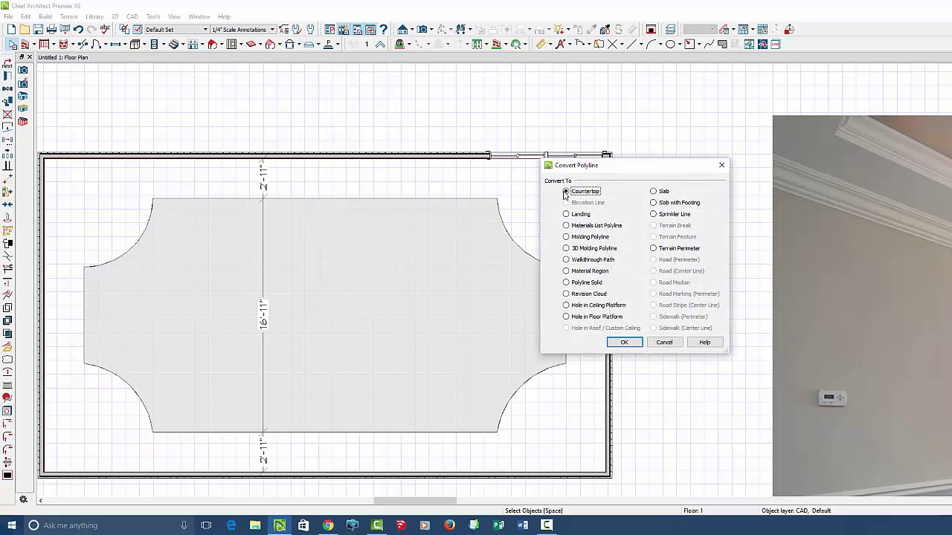
pyautogui.click(618, 341)
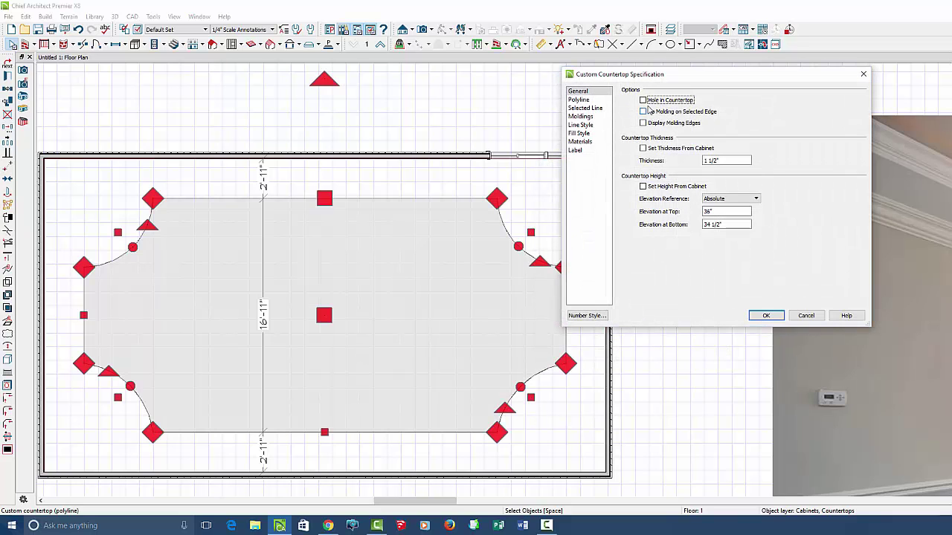
pyautogui.click(644, 100)
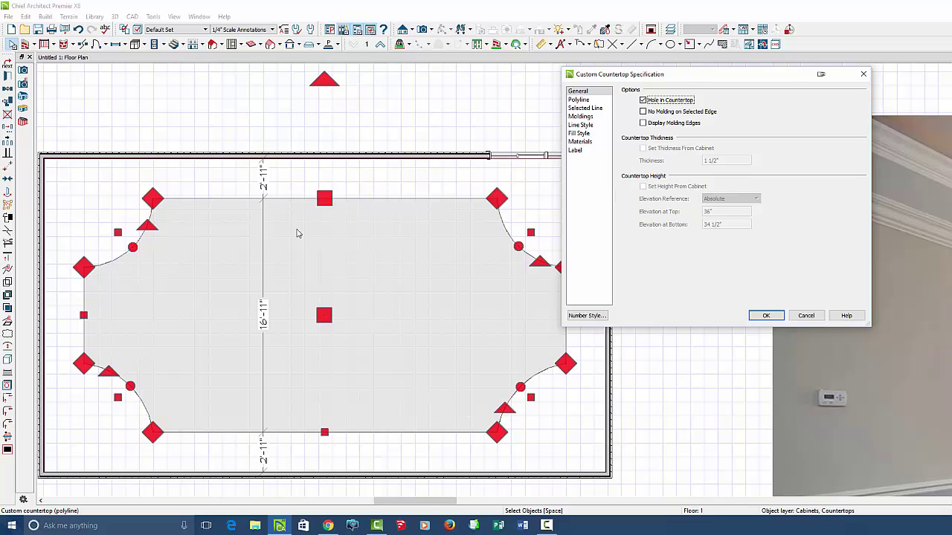
pyautogui.click(766, 316)
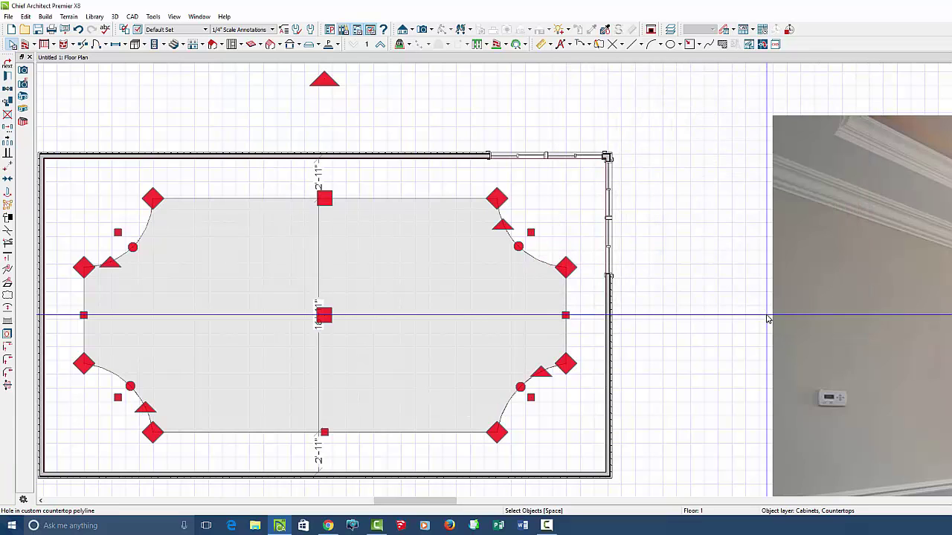
# Add a new molding to the hole and browse to the Crown Molding catalog
pyautogui.click(9, 78)
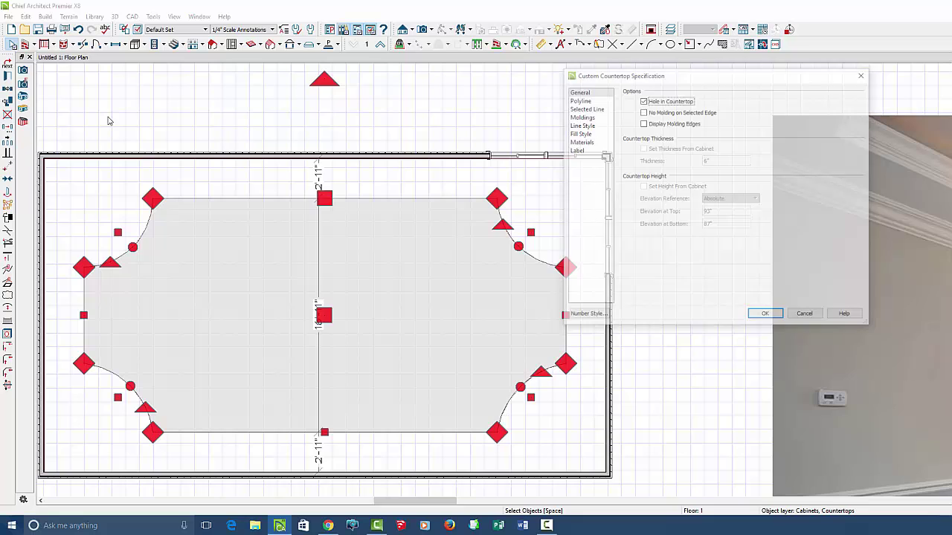
pyautogui.click(582, 117)
pyautogui.click(693, 115)
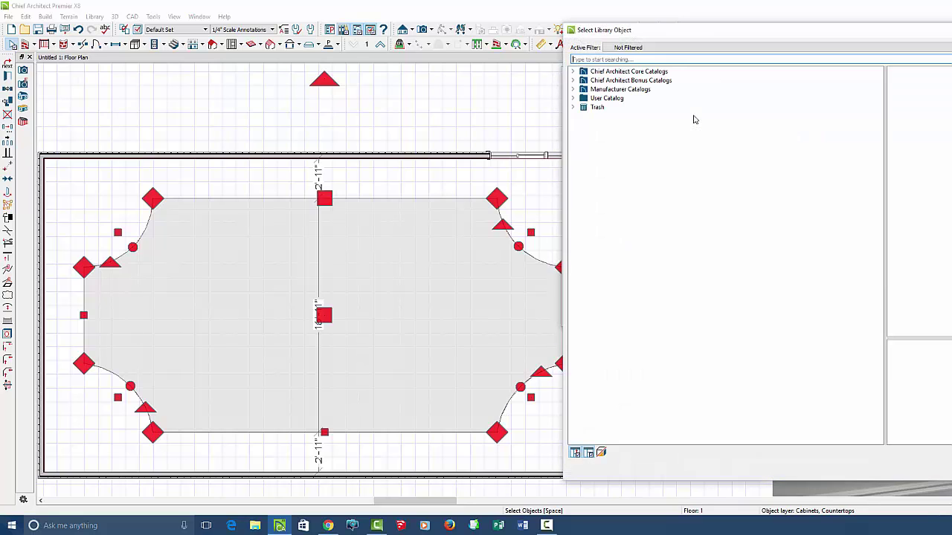
pyautogui.click(573, 72)
pyautogui.click(583, 81)
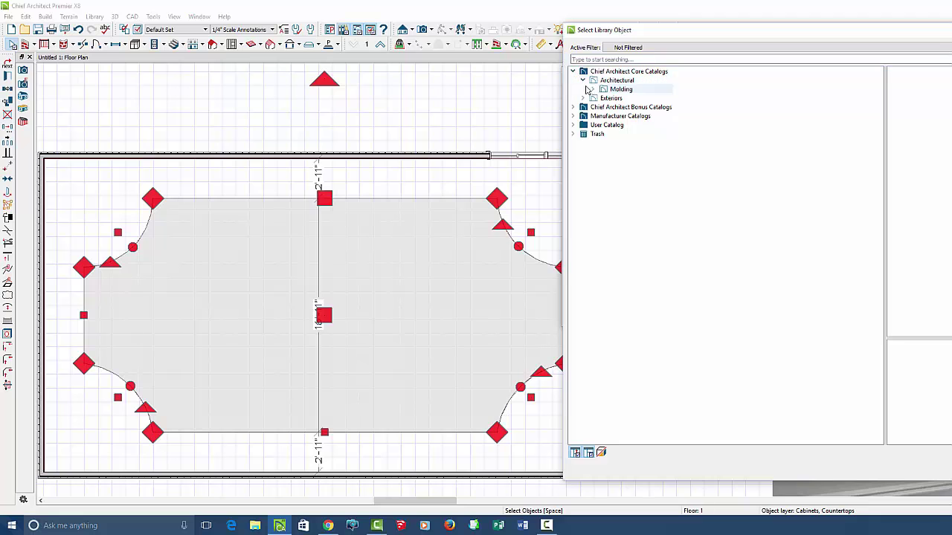
pyautogui.click(593, 89)
pyautogui.click(640, 116)
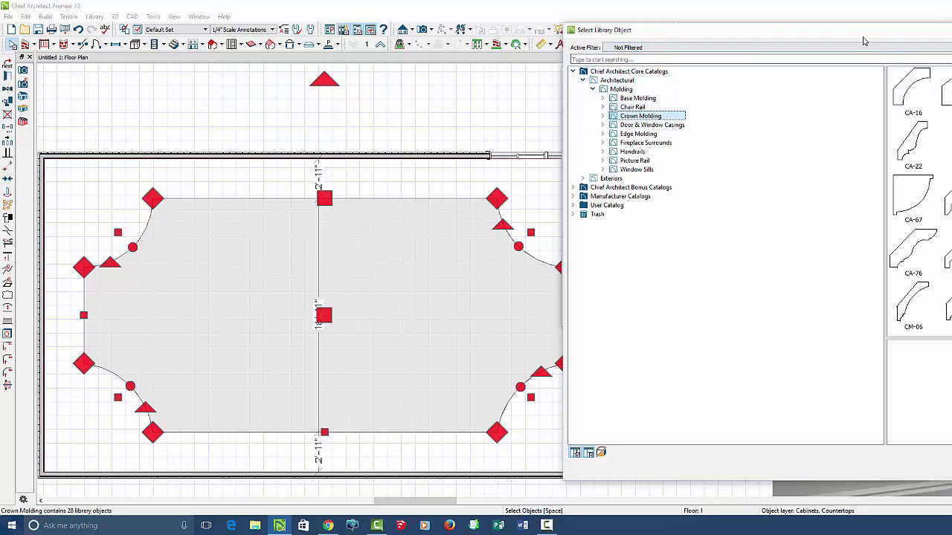
# Choose the CA-34 crown profile and size it 6" high by 6" wide
pyautogui.moveTo(864, 37); pyautogui.dragTo(443, 37)
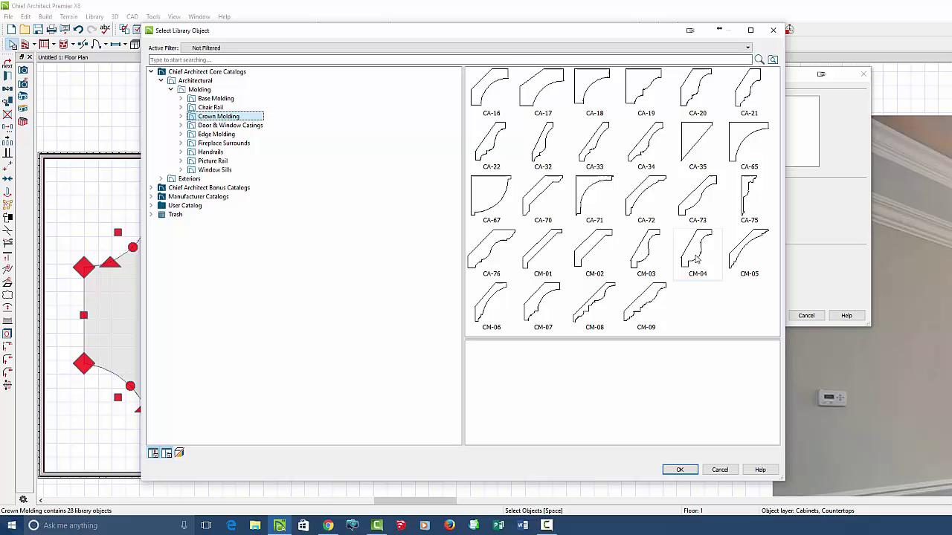
pyautogui.click(645, 145)
pyautogui.click(680, 471)
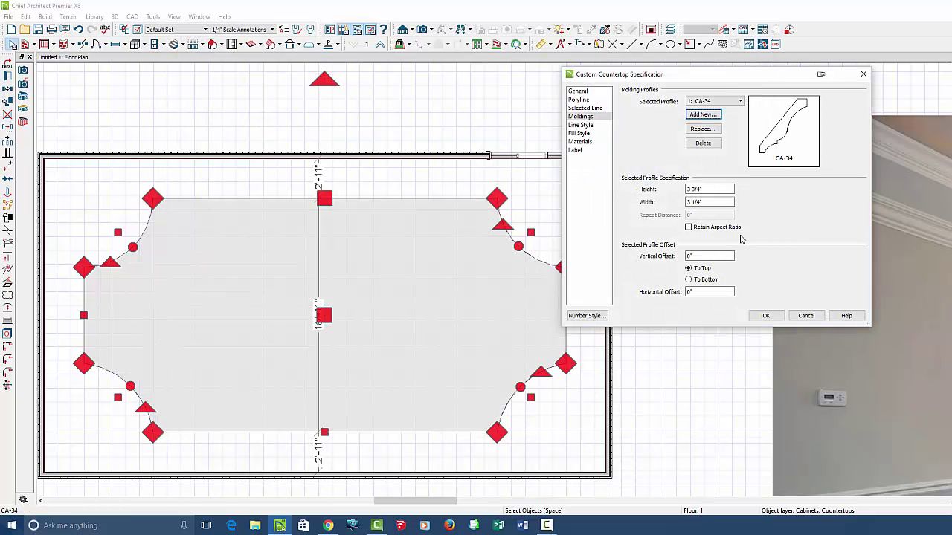
pyautogui.write('6')
pyautogui.press('Tab')
pyautogui.write('6')
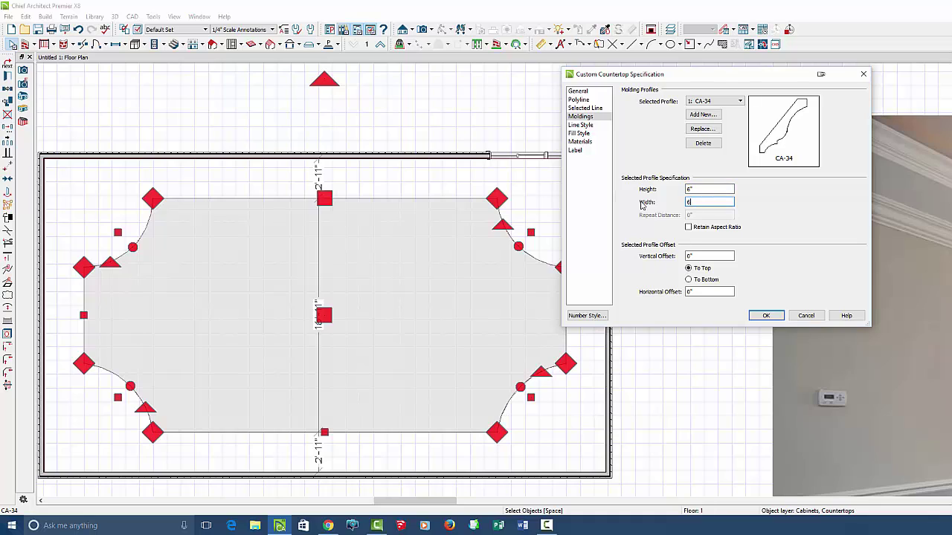
pyautogui.press('Tab')
# Confirm the countertop settings and place a Full Camera aimed across the room
pyautogui.click(764, 316)
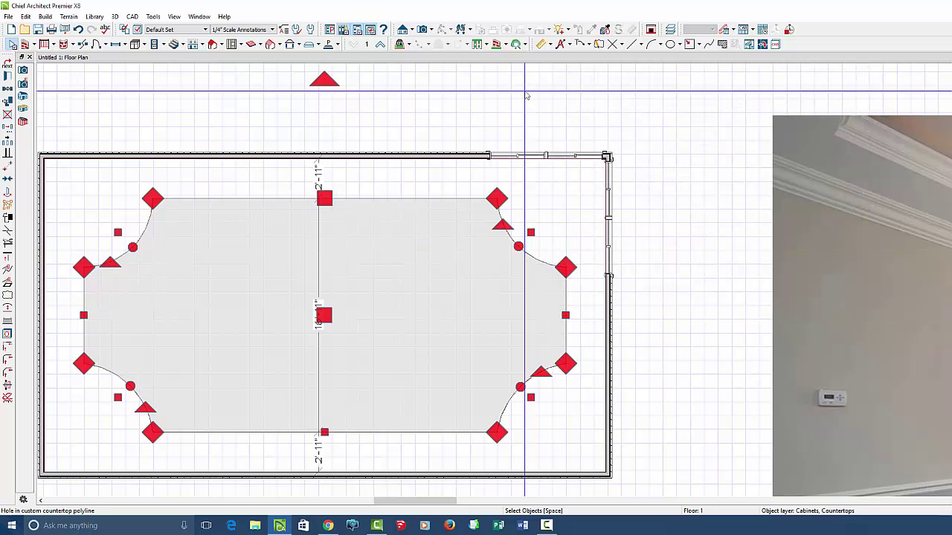
pyautogui.press('Escape')
pyautogui.click(422, 29)
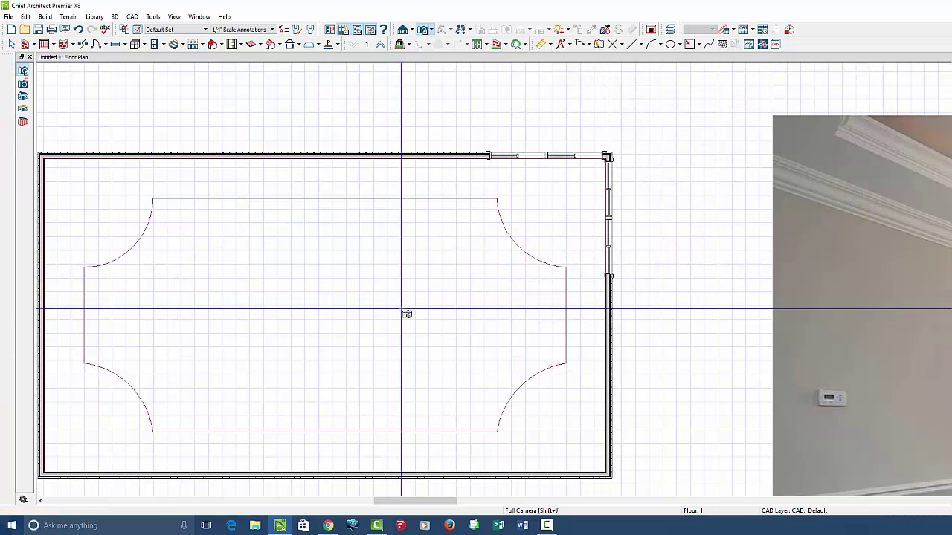
pyautogui.moveTo(405, 305); pyautogui.dragTo(449, 296)
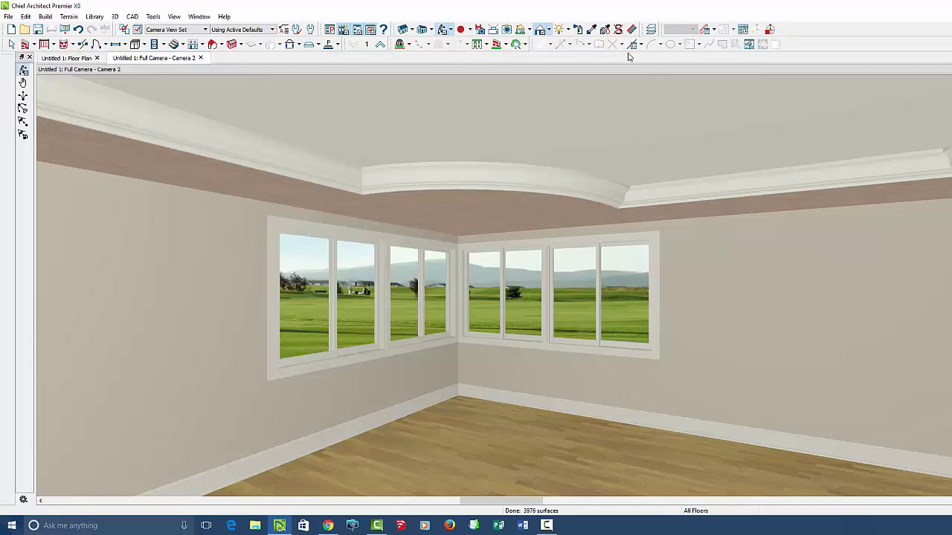
# Paint the brown ceiling band with the walls' drywall finish and view the curved corner
pyautogui.click(593, 30)
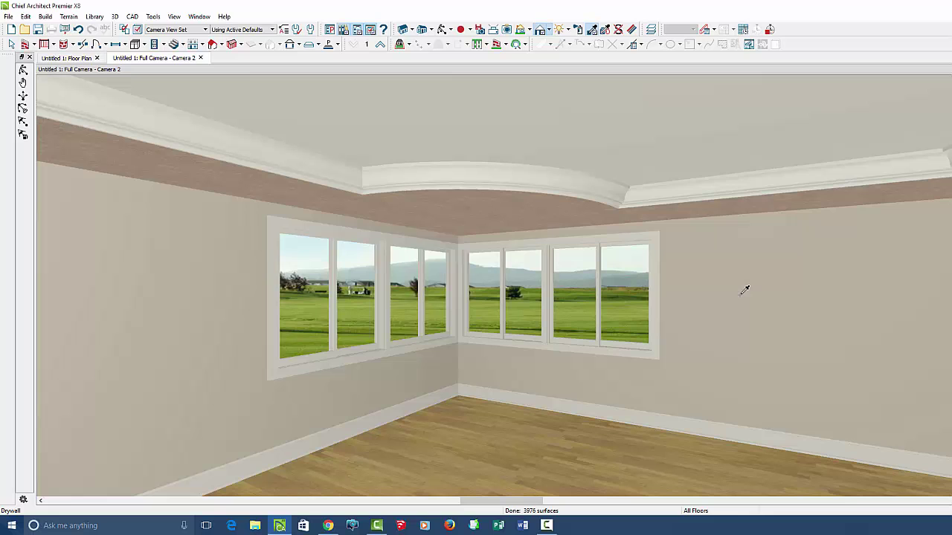
pyautogui.click(744, 290)
pyautogui.click(525, 217)
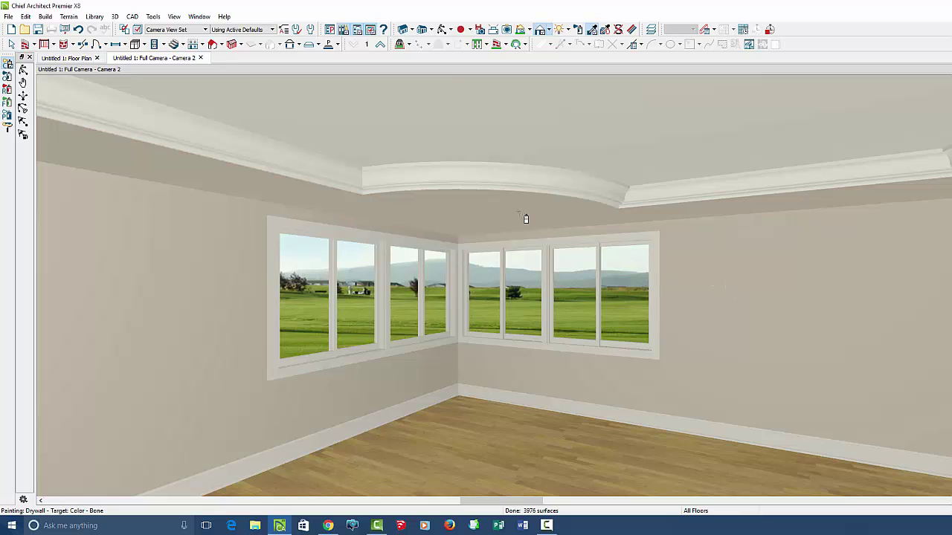
pyautogui.press('Escape')
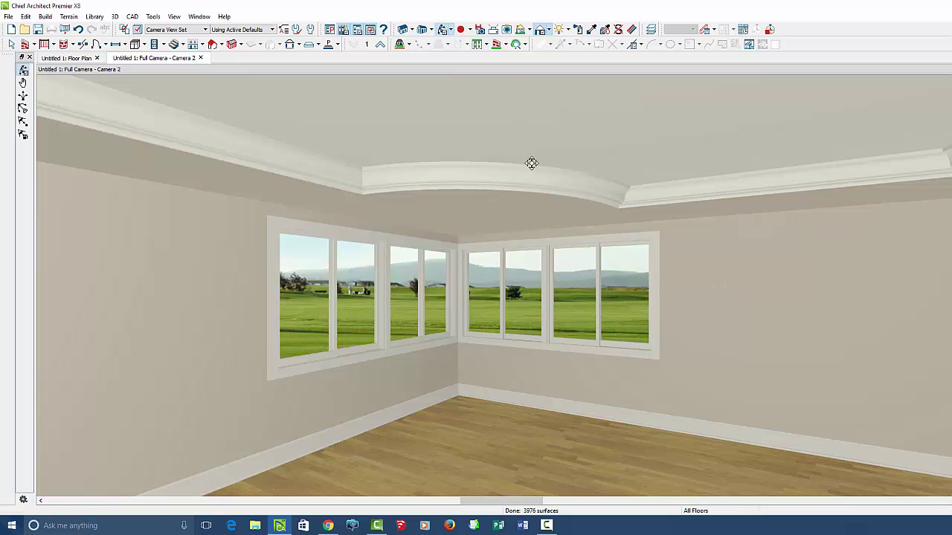
pyautogui.moveTo(531, 163)
pyautogui.mouseDown()
pyautogui.moveTo(525, 257)
pyautogui.moveTo(361, 255)
pyautogui.moveTo(304, 265)
pyautogui.moveTo(759, 256)
pyautogui.moveTo(597, 272)
pyautogui.mouseUp()
# Place three lights inside the tray area on the floor plan and view them in Camera 2
pyautogui.click(75, 58)
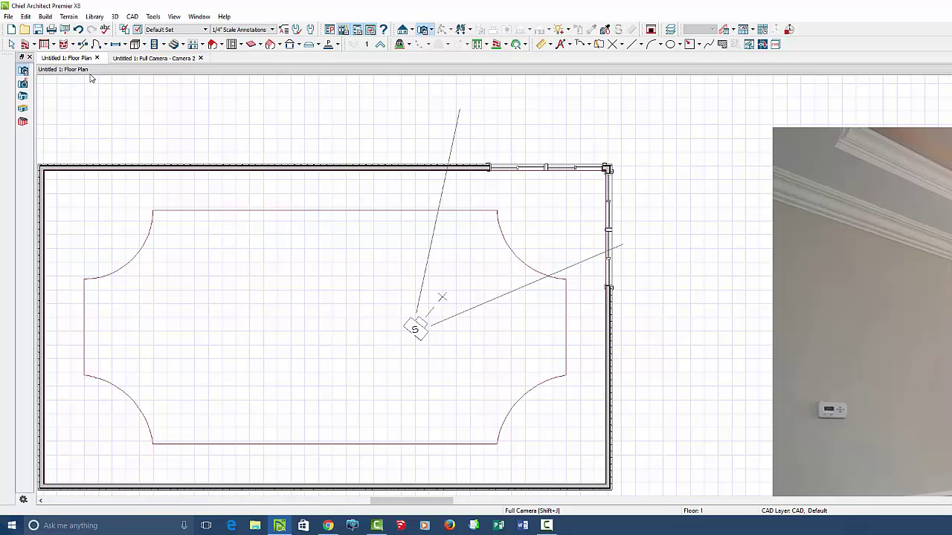
pyautogui.scroll(2, 550, 249)
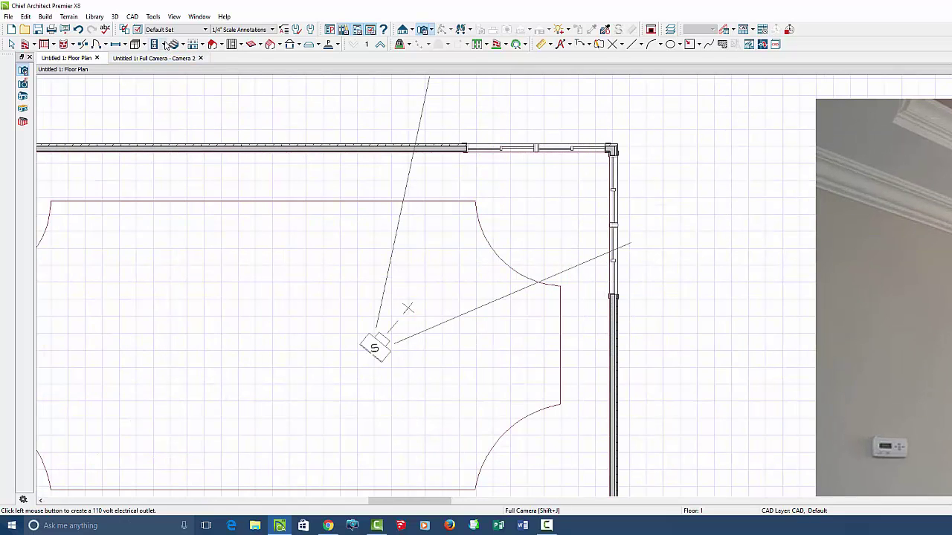
pyautogui.click(158, 45)
pyautogui.click(182, 81)
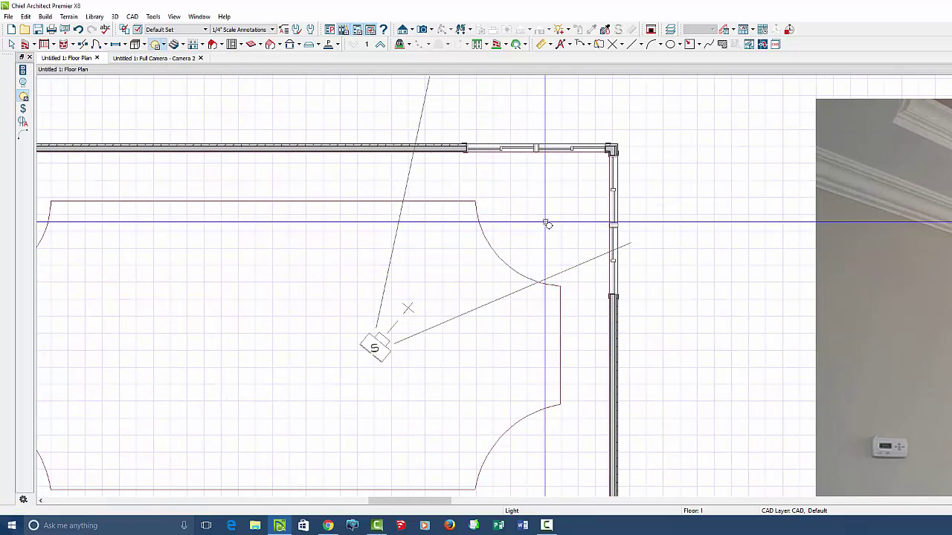
pyautogui.click(543, 224)
pyautogui.click(450, 243)
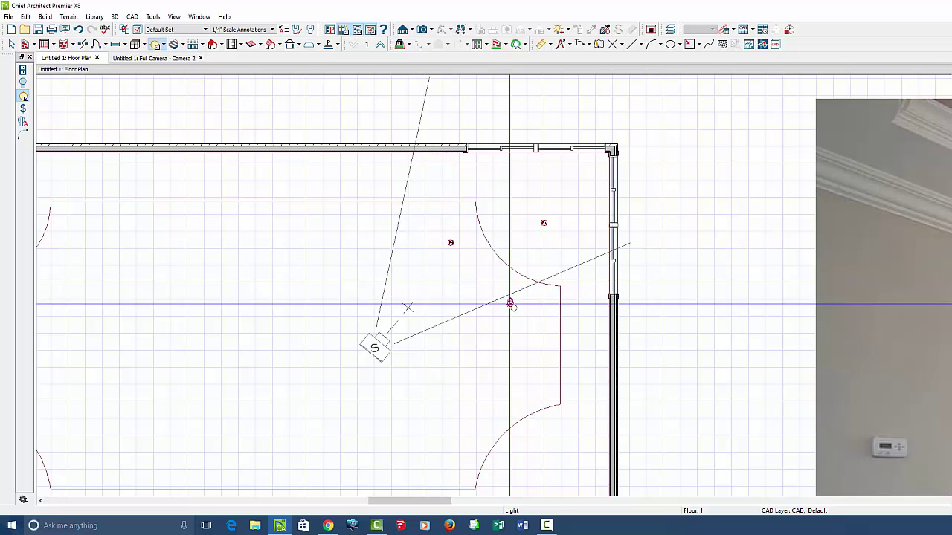
pyautogui.click(510, 303)
pyautogui.click(164, 58)
pyautogui.moveTo(493, 253); pyautogui.dragTo(540, 325)
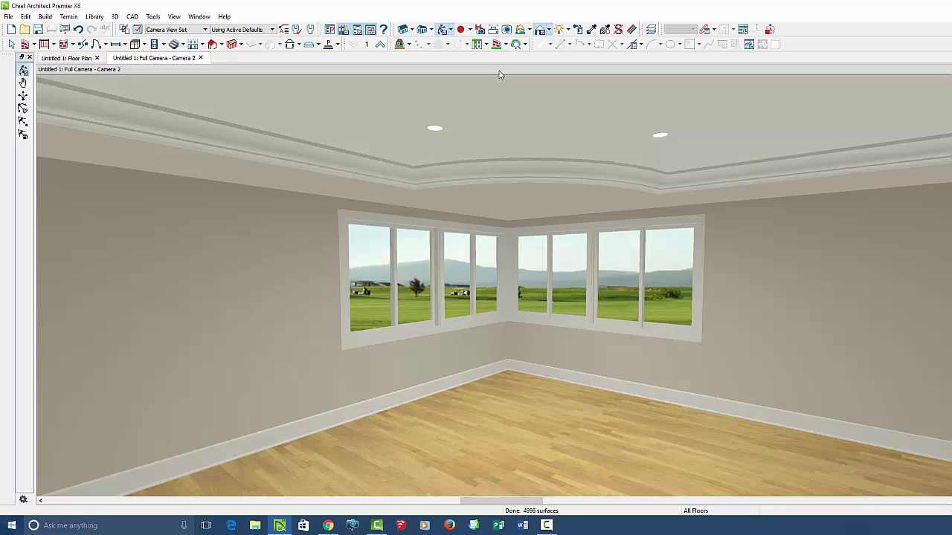
# Run the ray trace assistant with Indoor High Quality, width 800 and no focal blur, then render
pyautogui.click(506, 30)
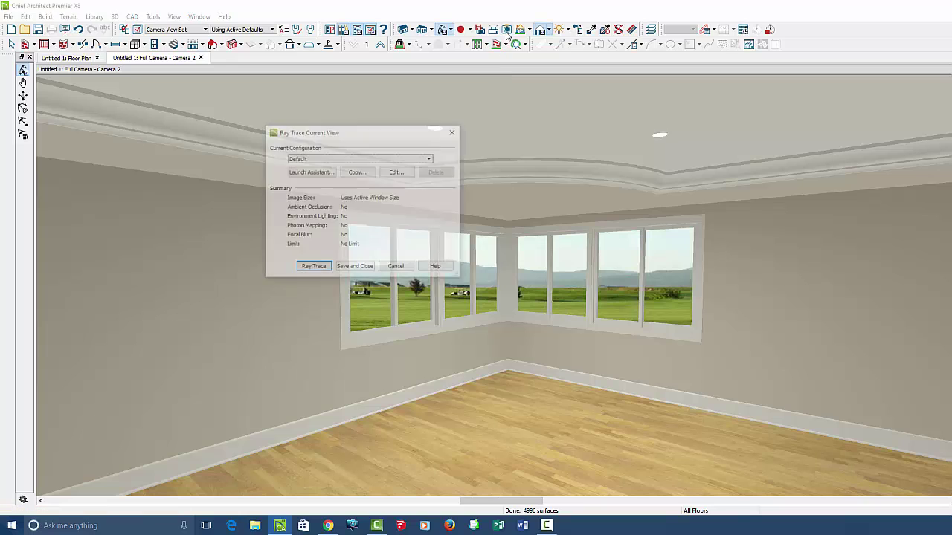
pyautogui.click(310, 172)
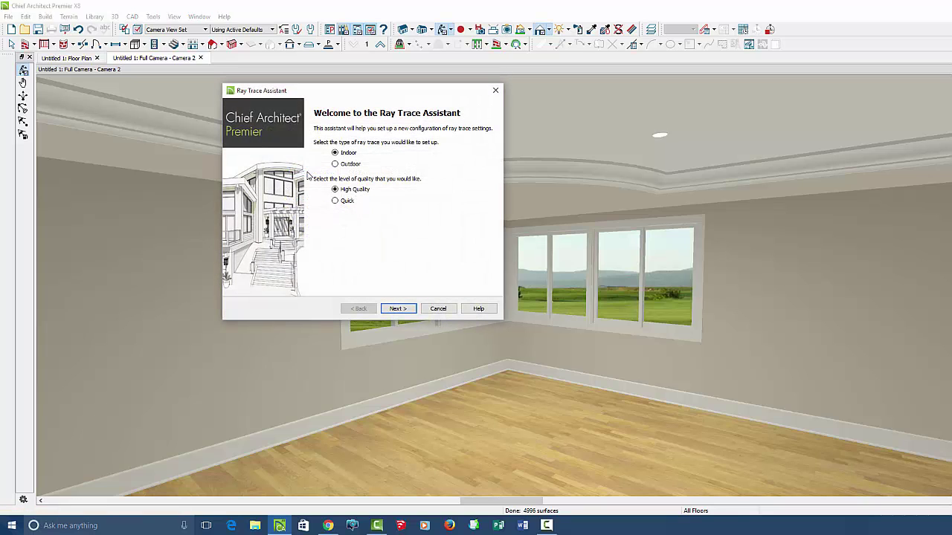
pyautogui.click(398, 307)
pyautogui.moveTo(303, 197); pyautogui.dragTo(240, 202)
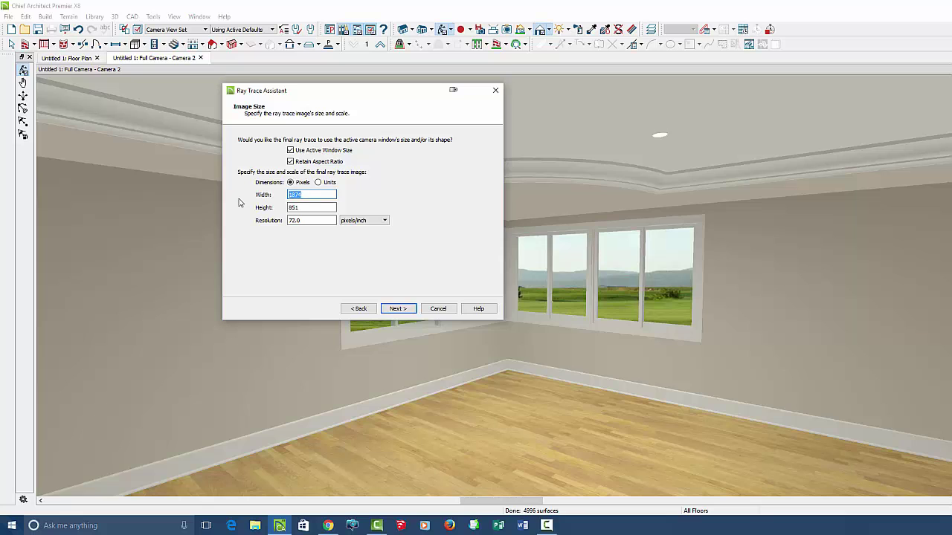
pyautogui.write('800')
pyautogui.click(398, 308)
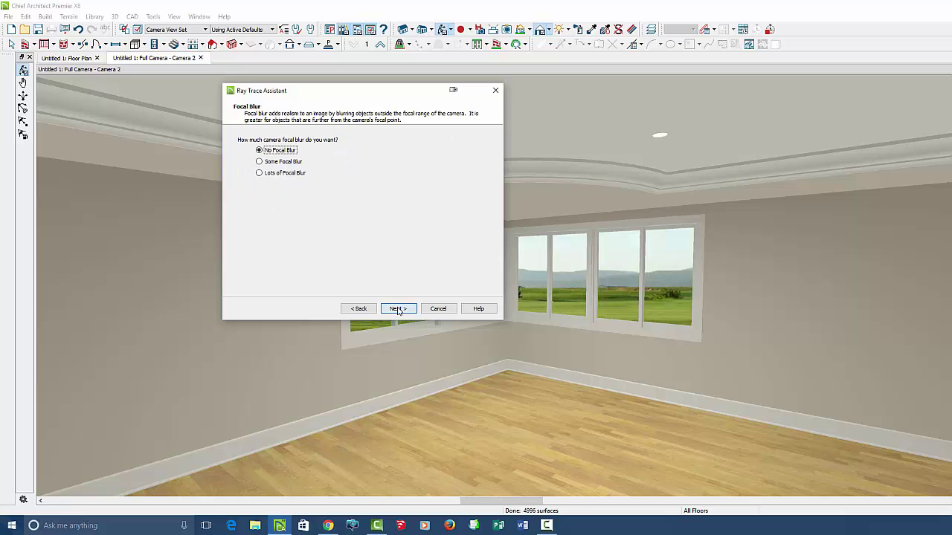
pyautogui.click(398, 309)
pyautogui.click(397, 308)
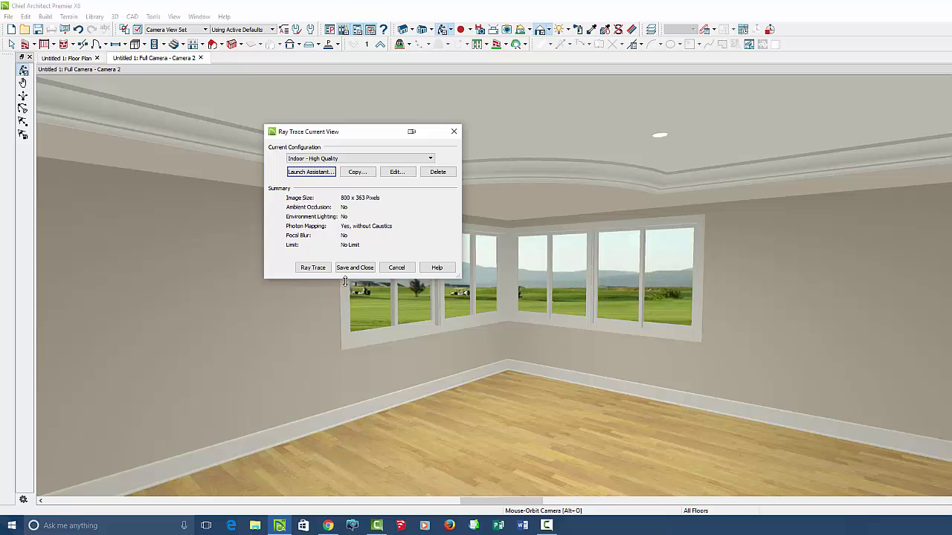
pyautogui.click(313, 268)
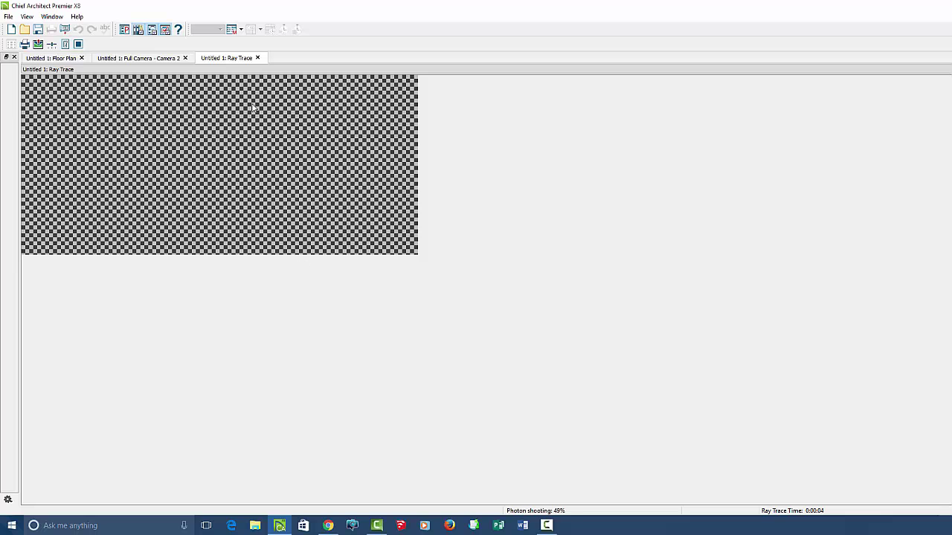
# Dock the Ray Trace window on the right beside the floor plan, widening the plan pane
pyautogui.moveTo(233, 57)
pyautogui.mouseDown()
pyautogui.moveTo(686, 126)
pyautogui.moveTo(705, 154)
pyautogui.moveTo(716, 201)
pyautogui.mouseUp()
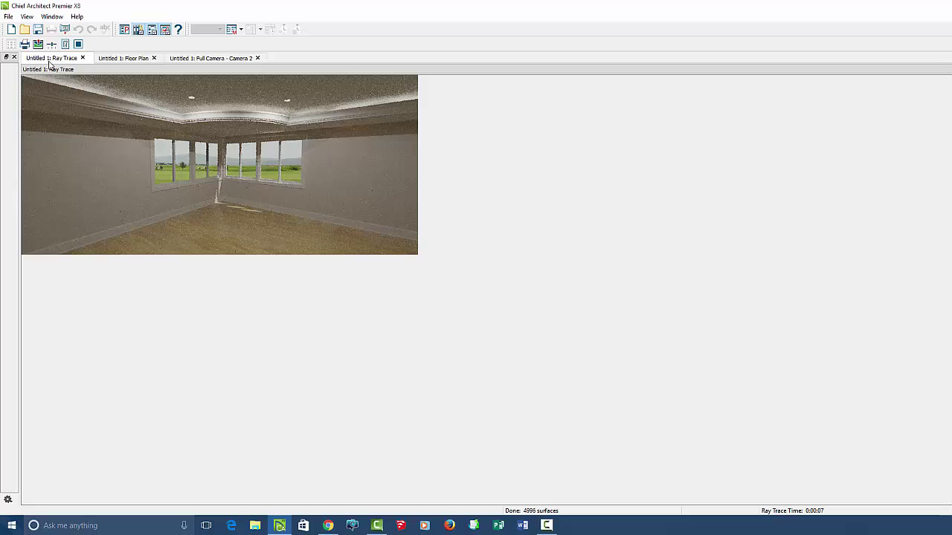
pyautogui.moveTo(50, 64)
pyautogui.mouseDown()
pyautogui.moveTo(431, 148)
pyautogui.moveTo(665, 173)
pyautogui.moveTo(785, 232)
pyautogui.moveTo(870, 221)
pyautogui.moveTo(677, 230)
pyautogui.mouseUp()
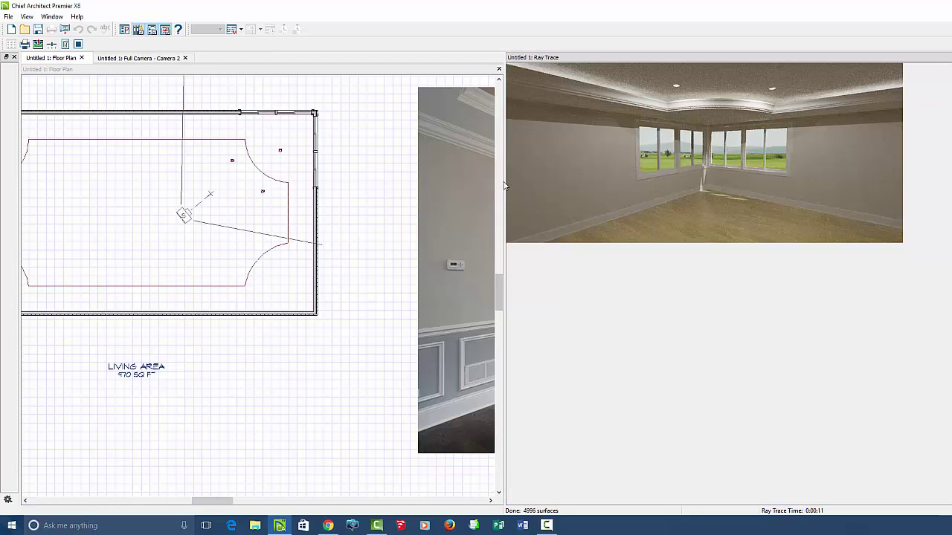
pyautogui.moveTo(503, 185); pyautogui.dragTo(564, 193)
# Zoom into the tray-ceiling reference photo for comparison
pyautogui.scroll(-2, 215, 293)
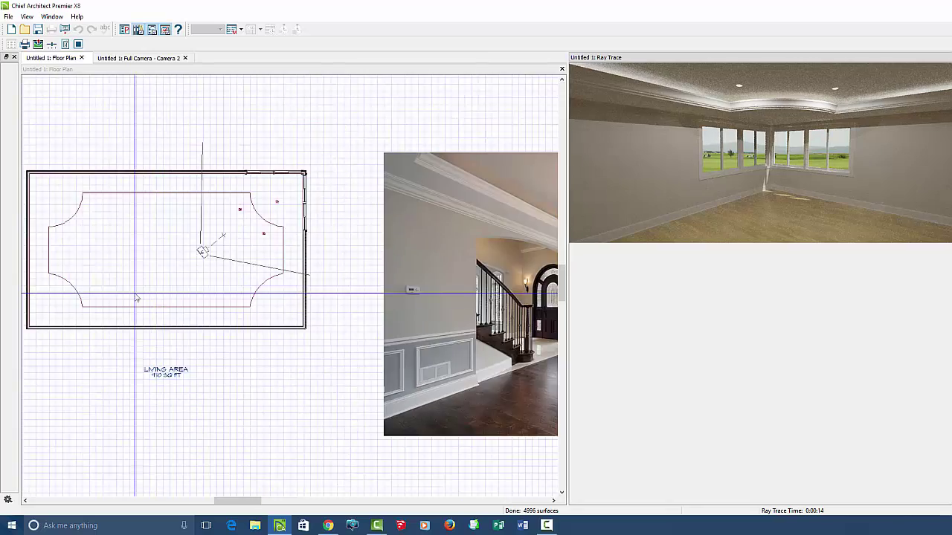
pyautogui.scroll(-2, 165, 282)
pyautogui.scroll(5, 421, 276)
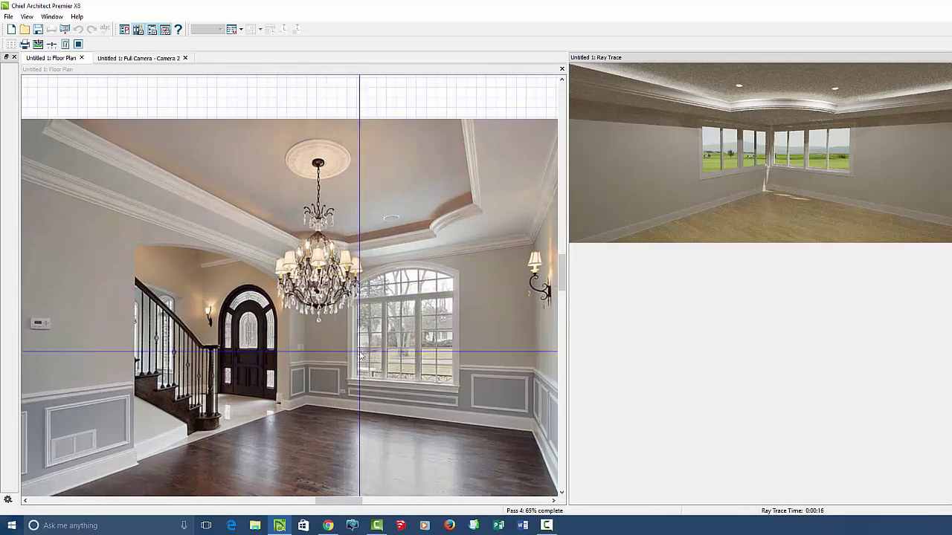
pyautogui.scroll(2, 361, 355)
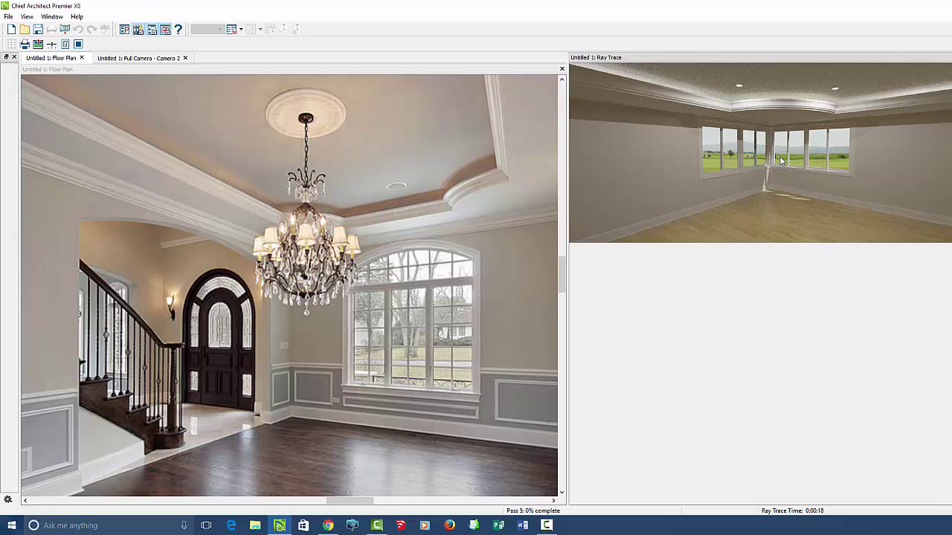